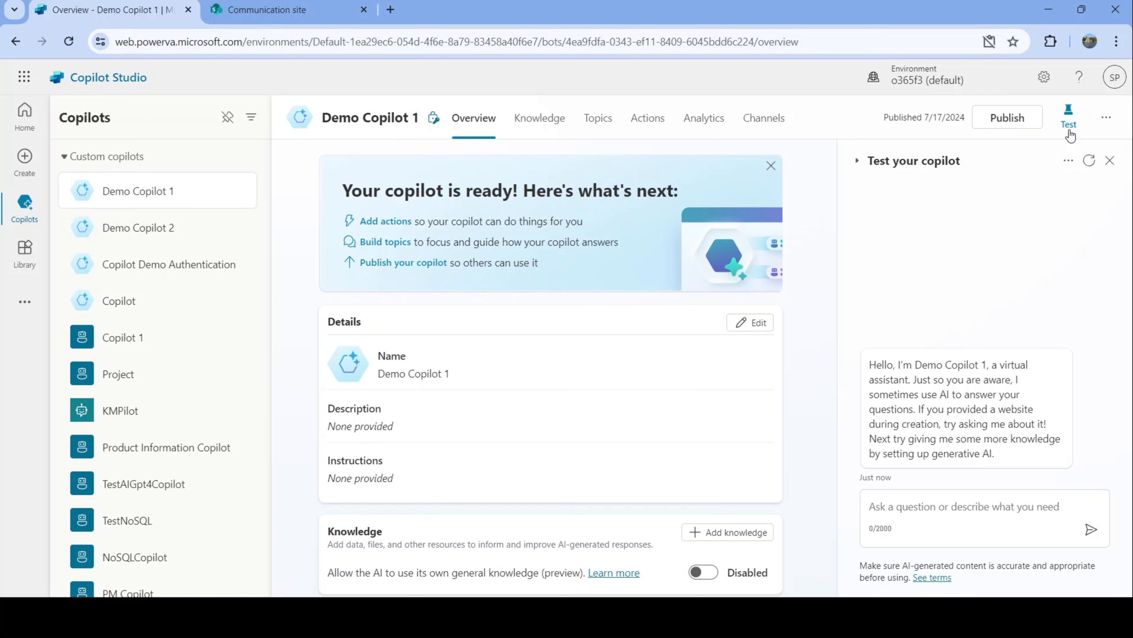
# Start adding an action to Demo Copilot 1, searching for "create item" and choosing the SharePoint Create item action.
pyautogui.click(643, 128)
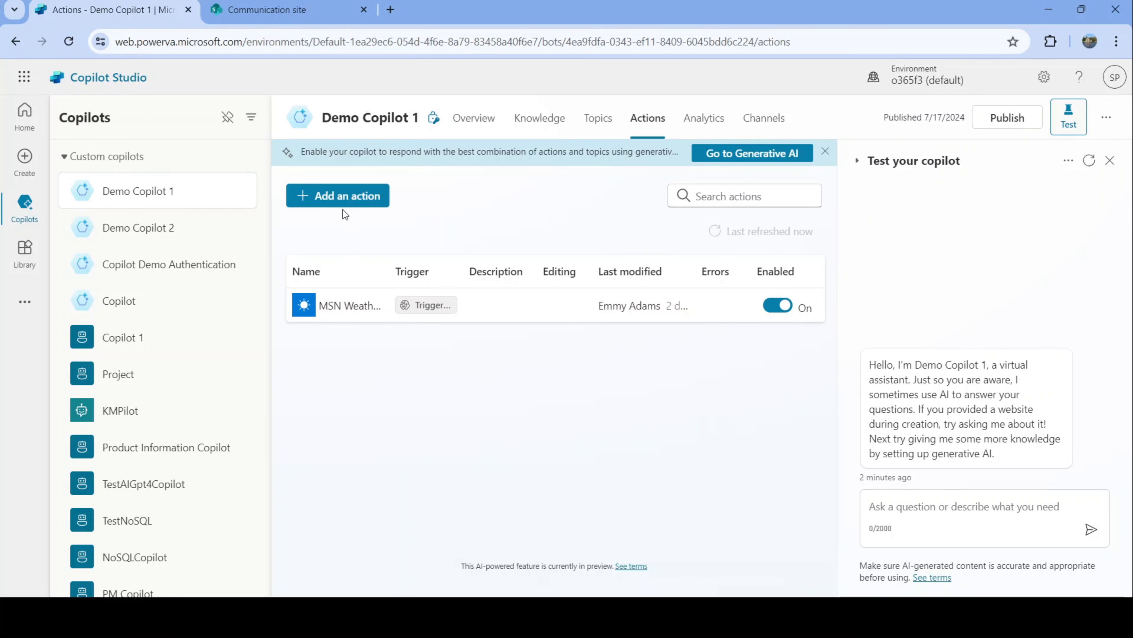
pyautogui.click(343, 197)
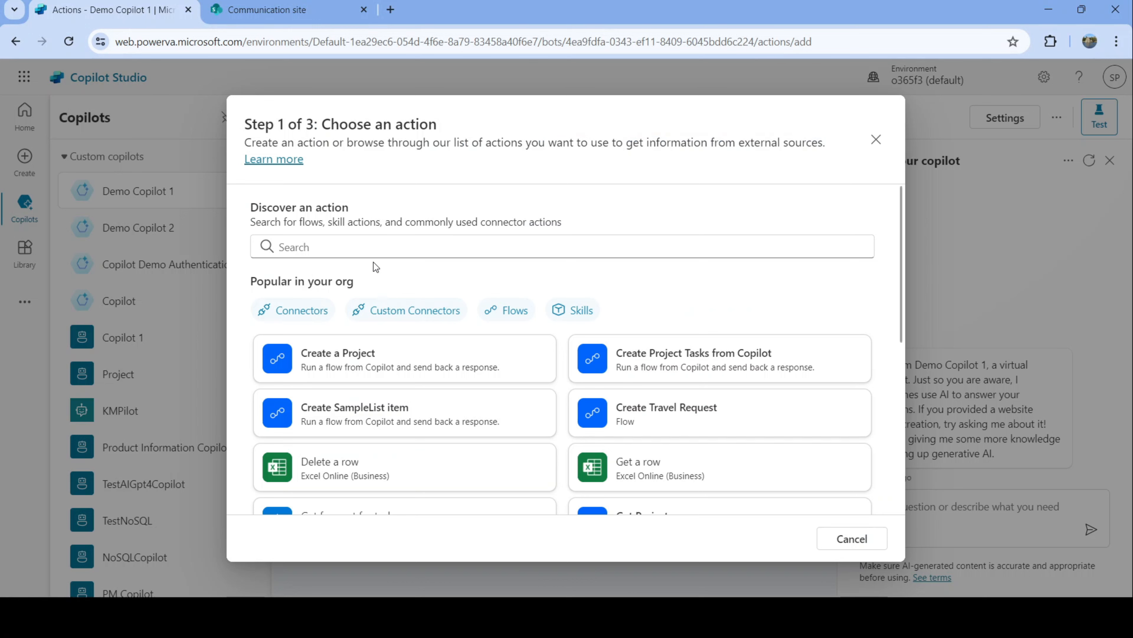
pyautogui.click(372, 246)
pyautogui.write('create ')
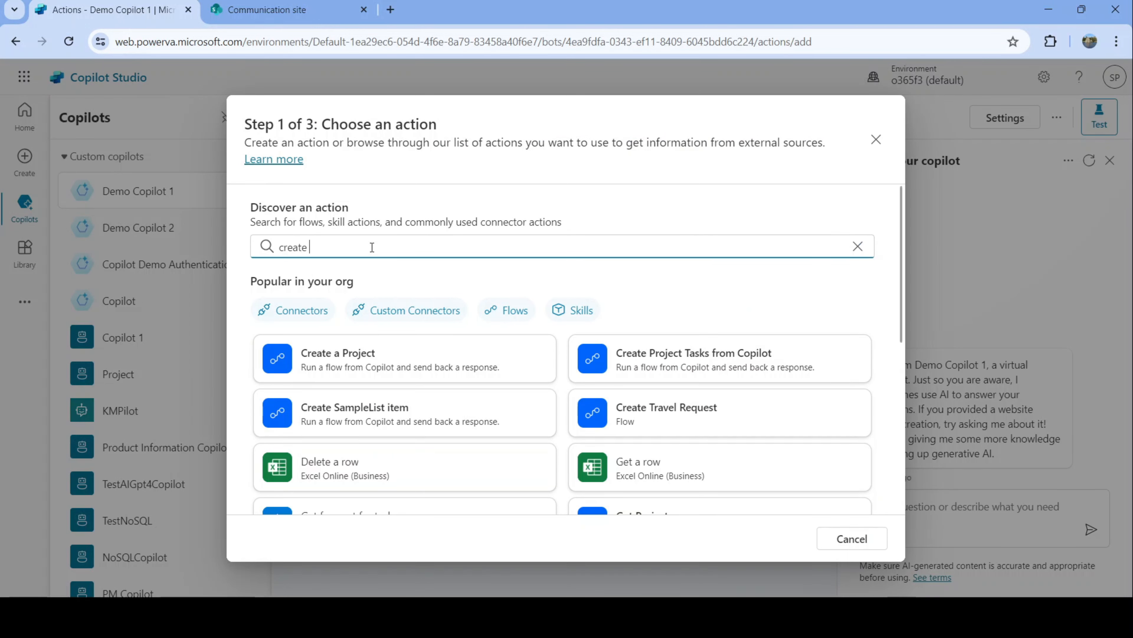
pyautogui.write('item')
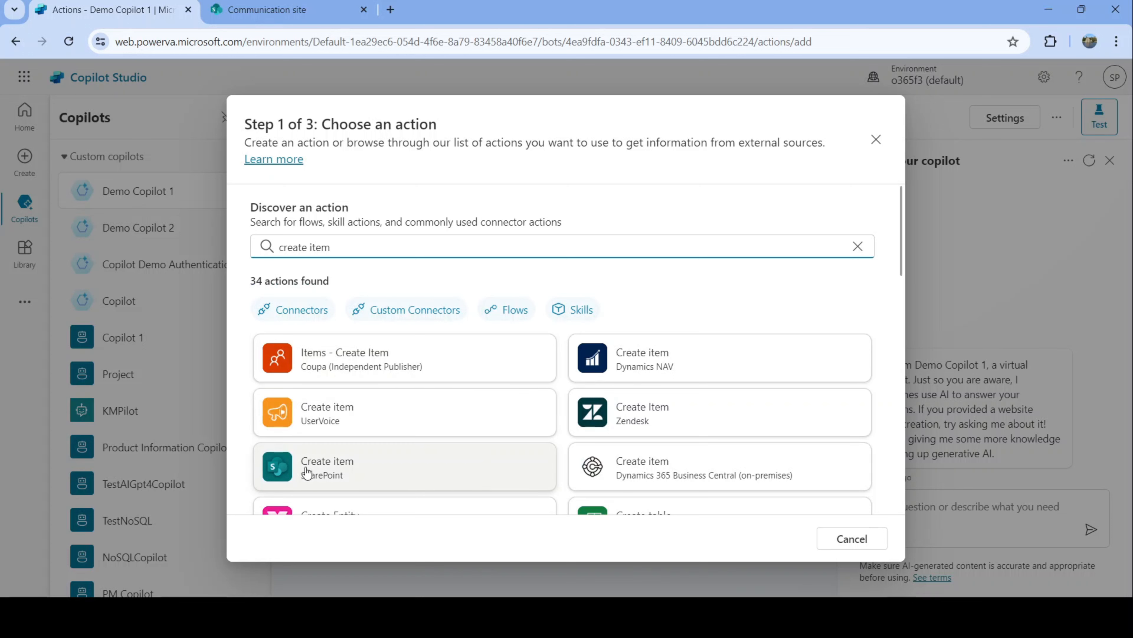
pyautogui.click(308, 472)
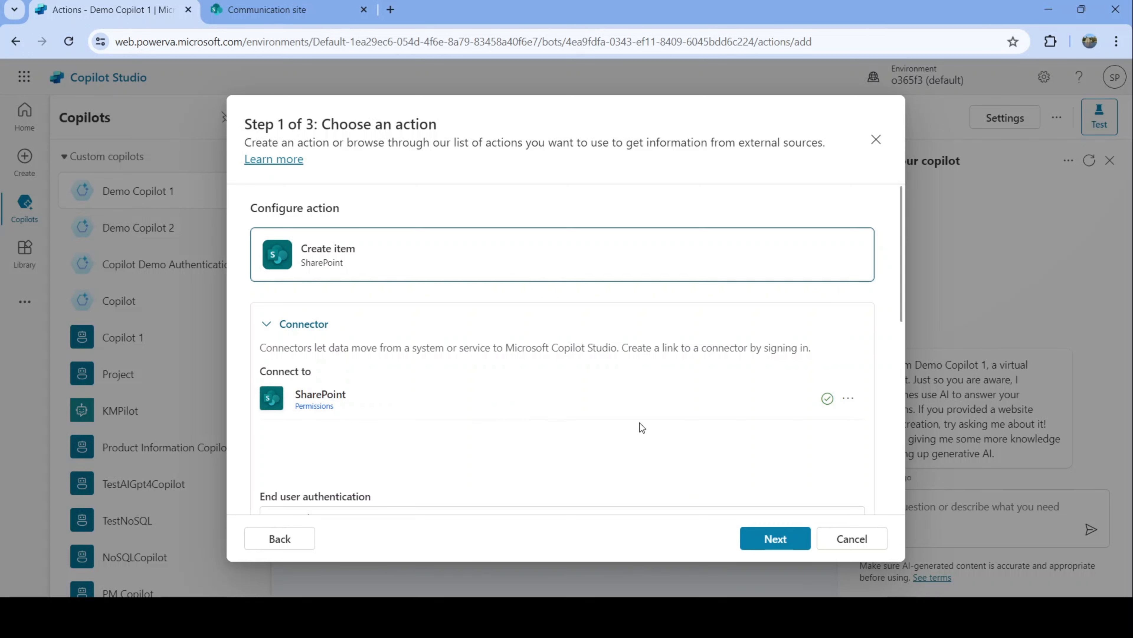
# Review the new action's end user authentication options and its inputs, and leave the setup without saving.
pyautogui.moveTo(900, 270); pyautogui.dragTo(880, 375)
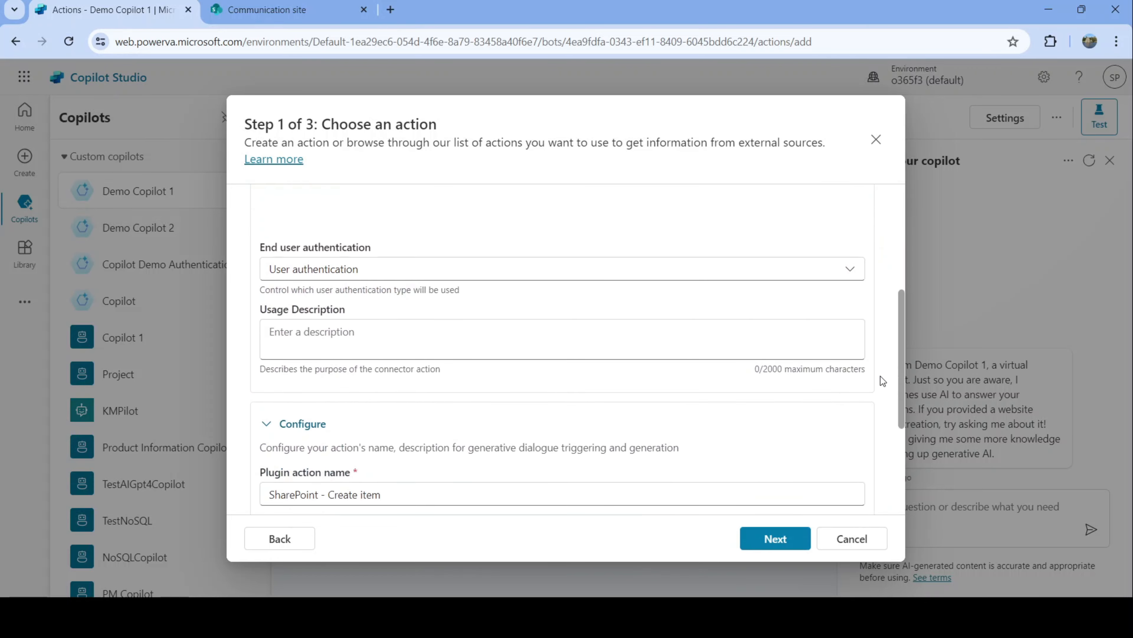
pyautogui.click(362, 280)
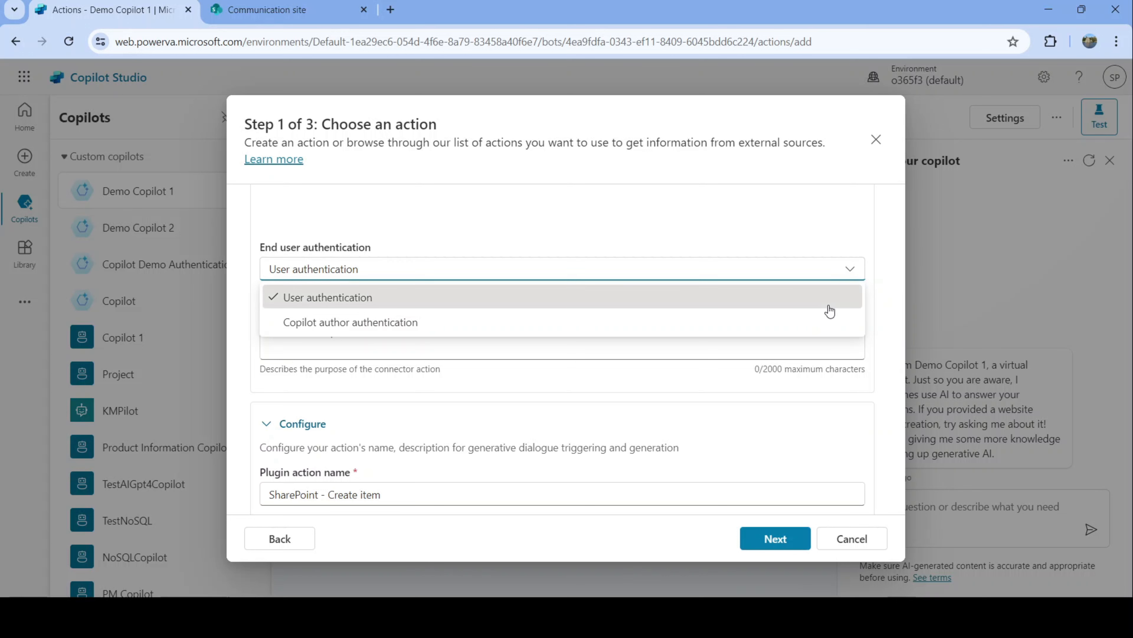
pyautogui.click(862, 298)
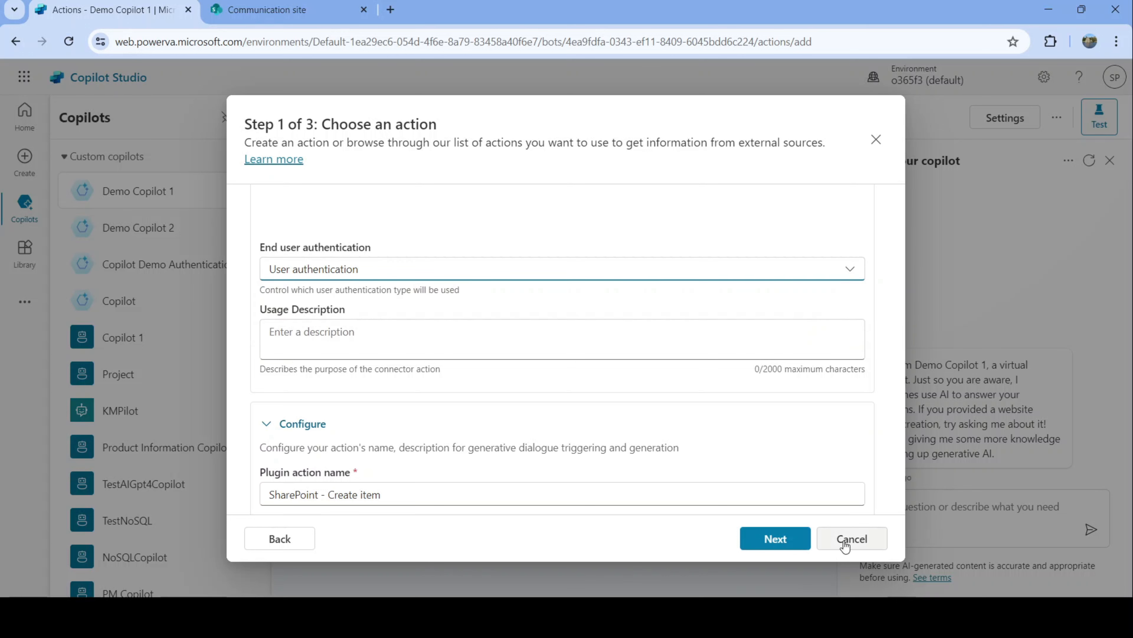
pyautogui.click(771, 535)
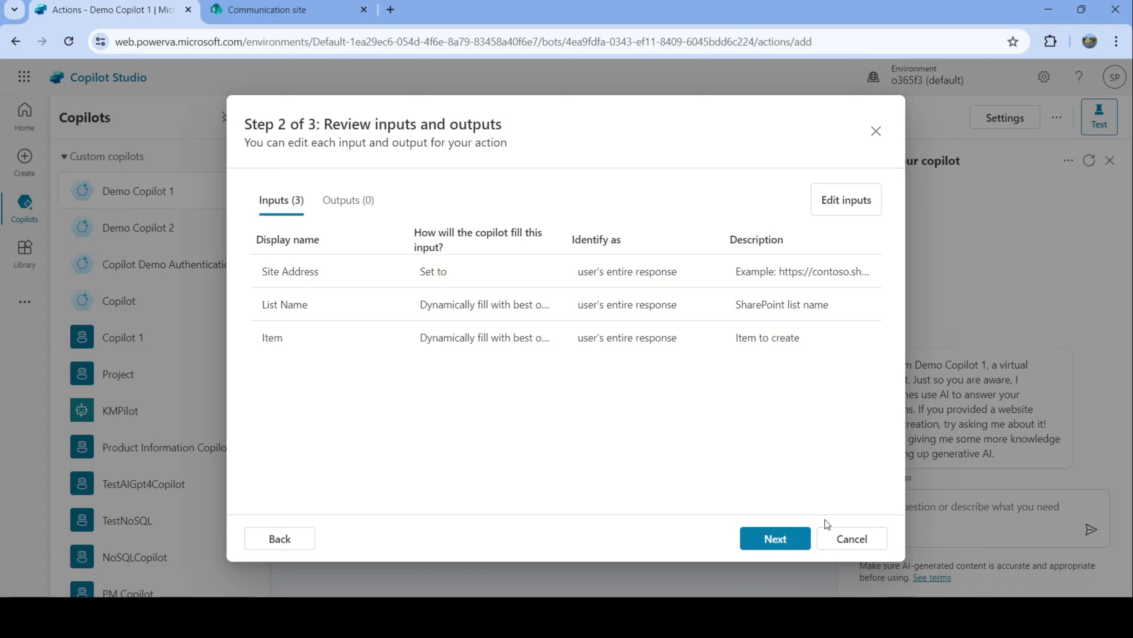
pyautogui.click(853, 541)
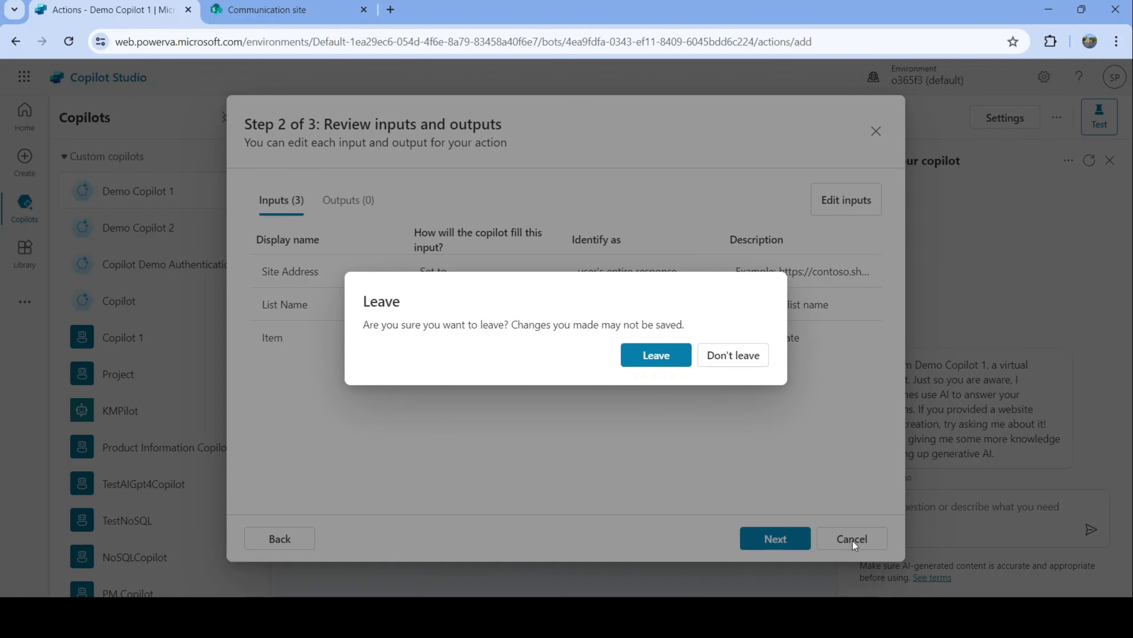
pyautogui.click(670, 357)
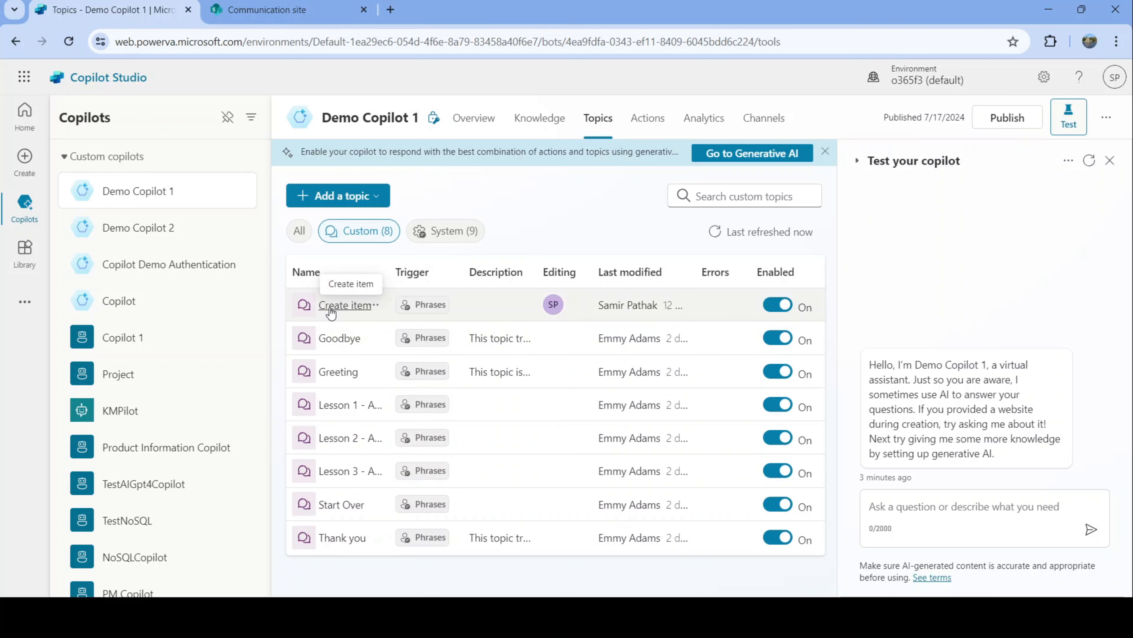
# In the Create item topic, insert a SharePoint Create item connector action after the trigger, using the existing SharePoint connection.
pyautogui.click(519, 320)
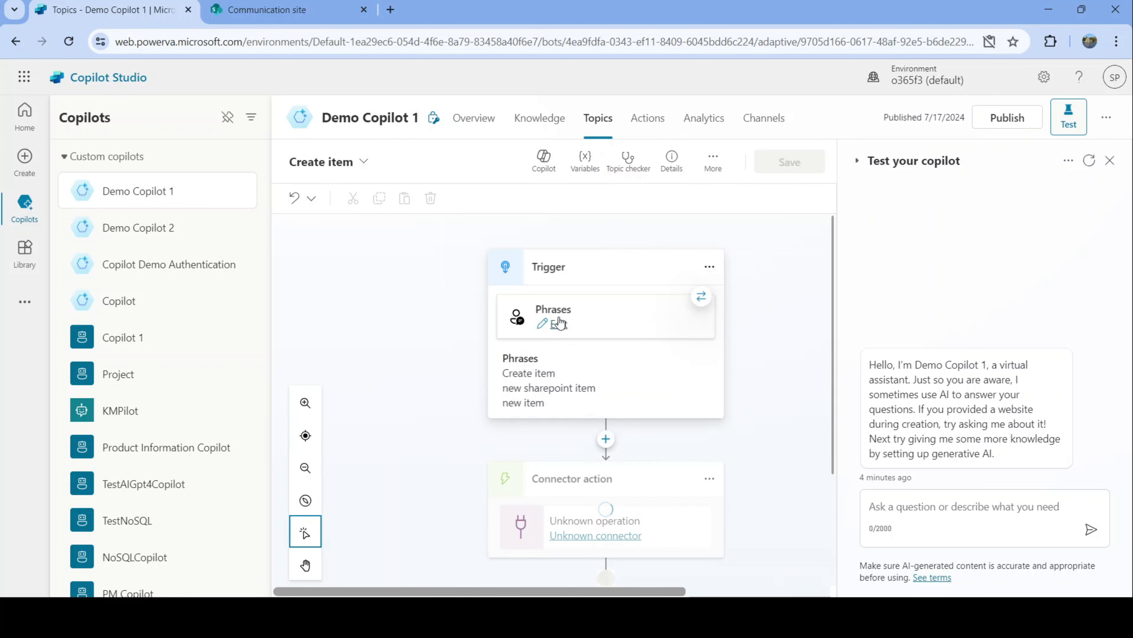
pyautogui.scroll(-2, 560, 322)
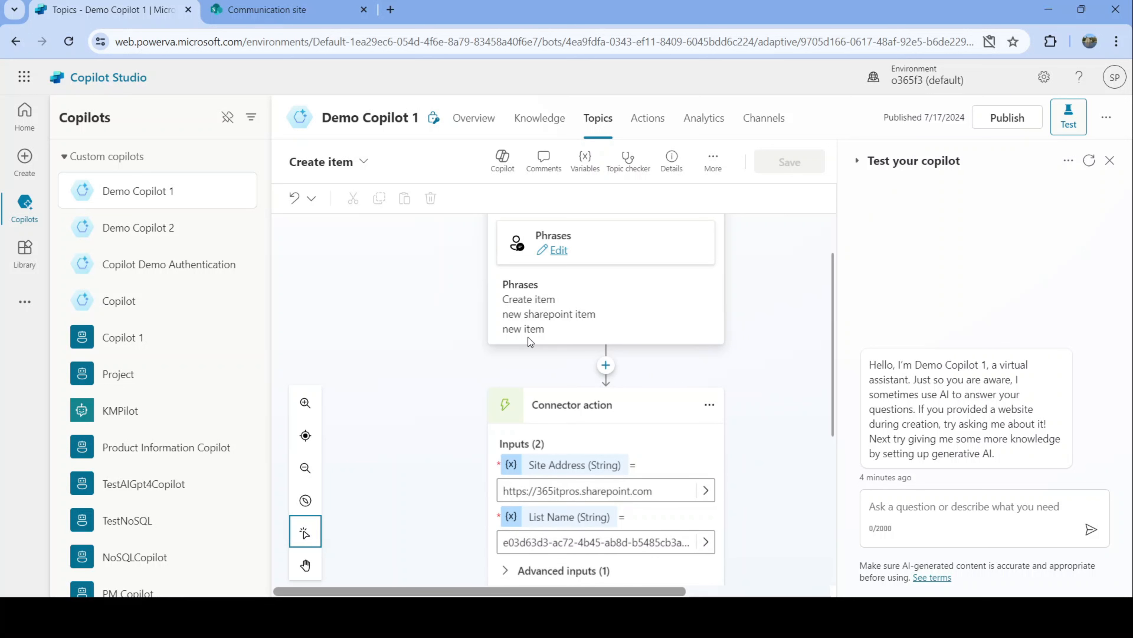
pyautogui.click(606, 366)
pyautogui.scroll(-3, 607, 401)
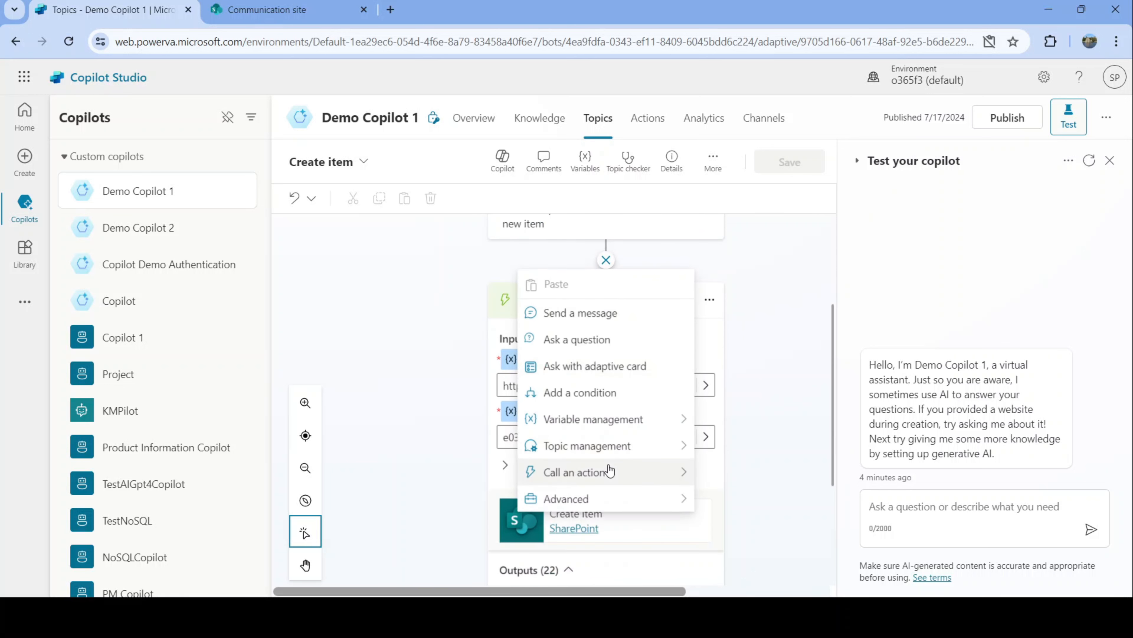
pyautogui.click(684, 475)
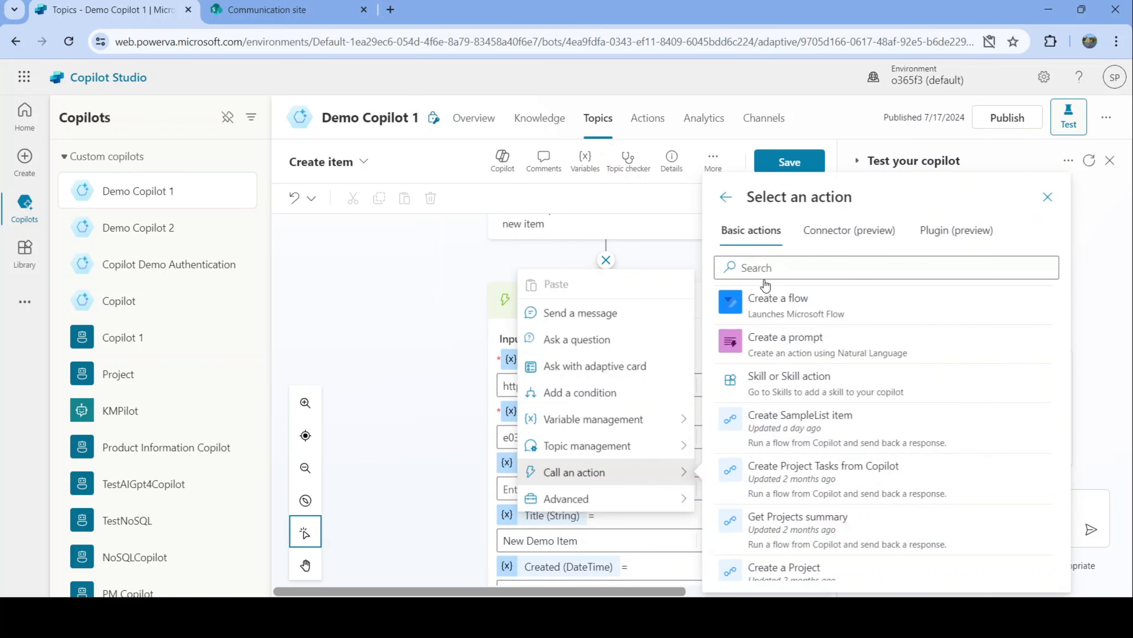
pyautogui.click(765, 266)
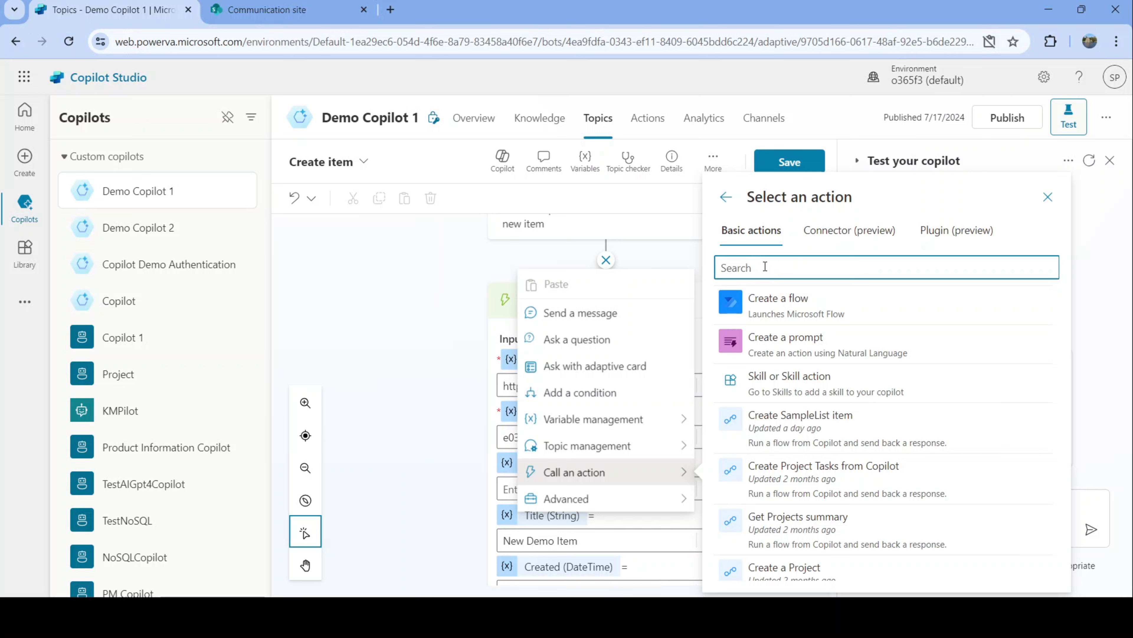
pyautogui.write('create item')
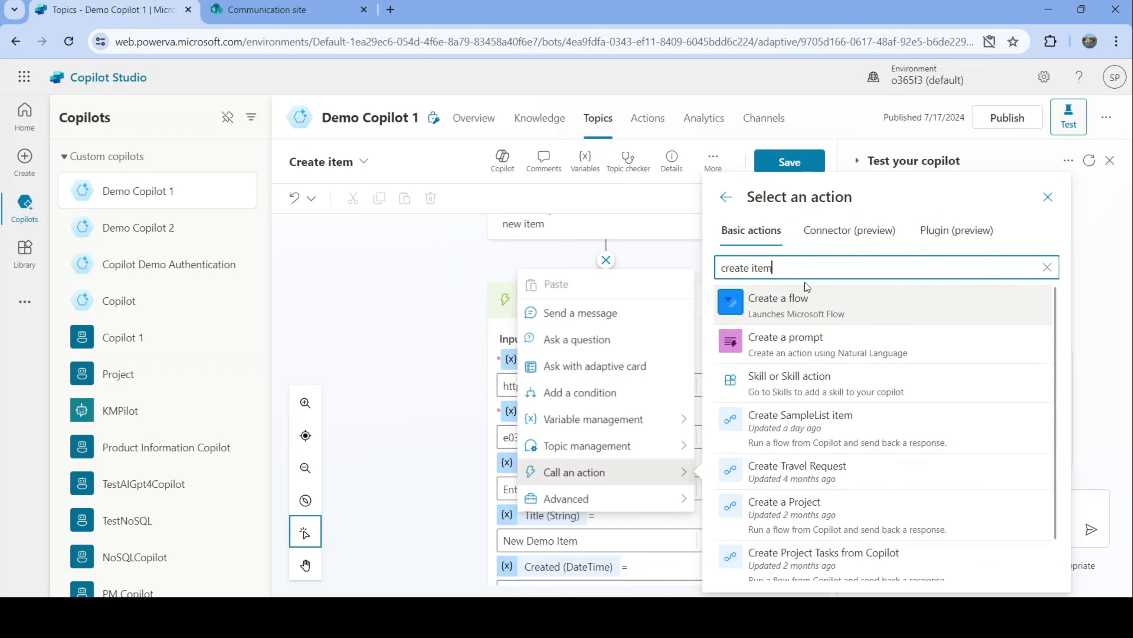
pyautogui.click(840, 236)
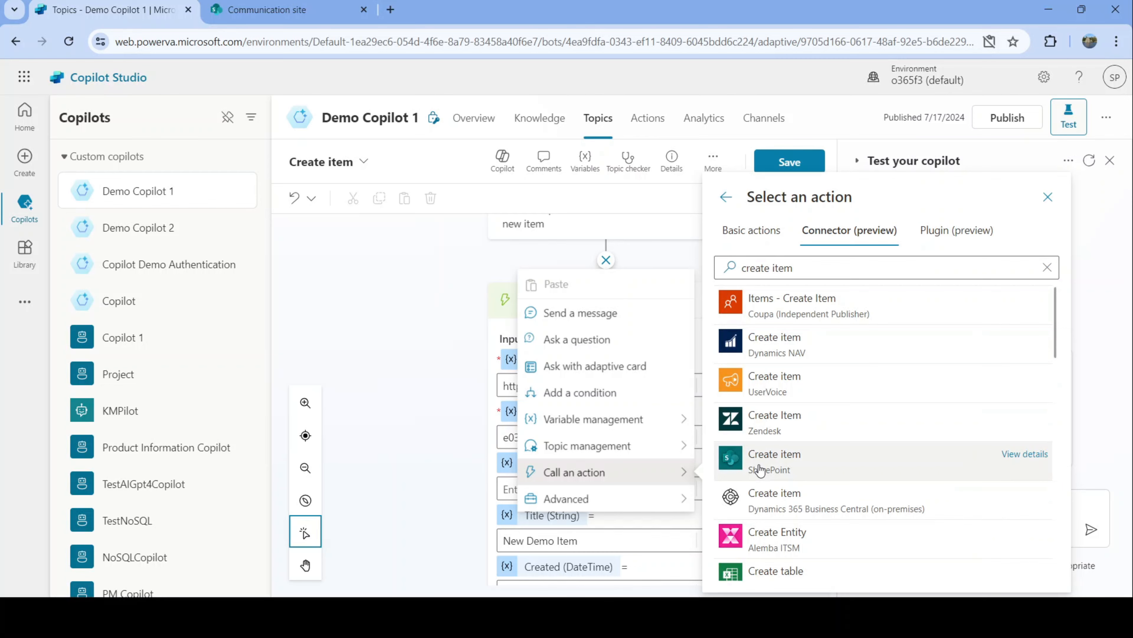
pyautogui.click(760, 464)
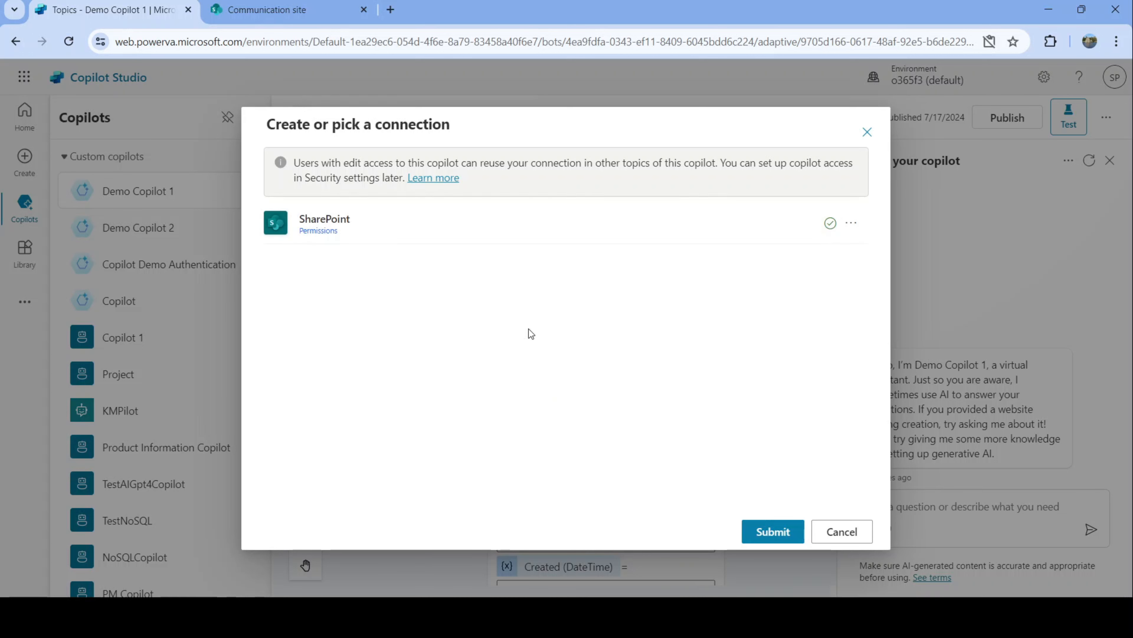
pyautogui.click(777, 533)
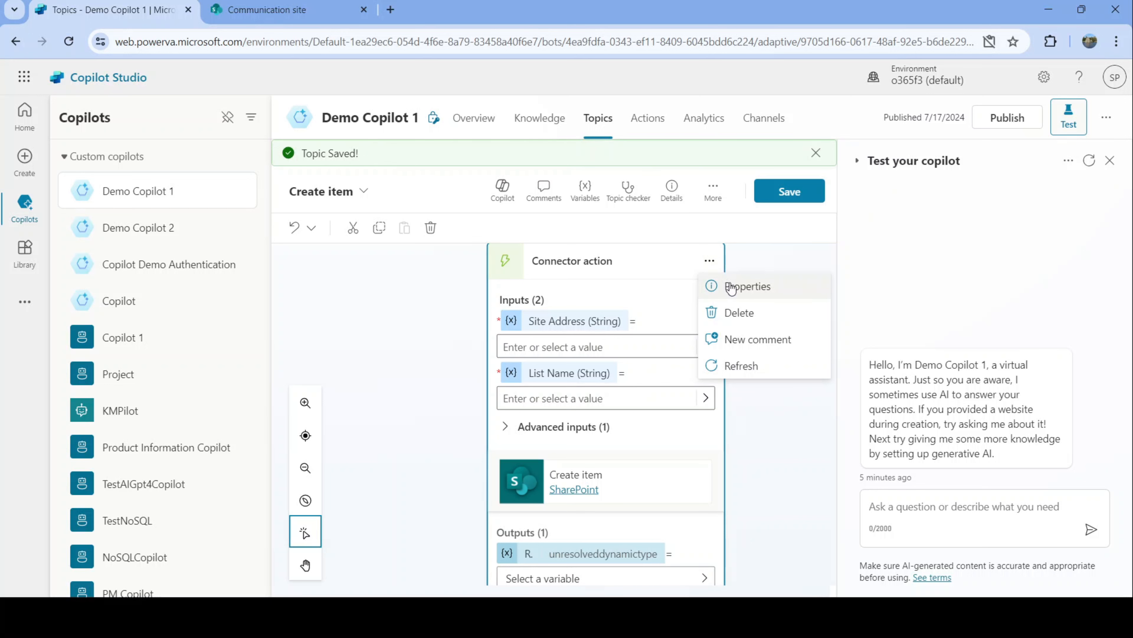
# Open the new connector action's properties and view its End user authentication options.
pyautogui.click(731, 286)
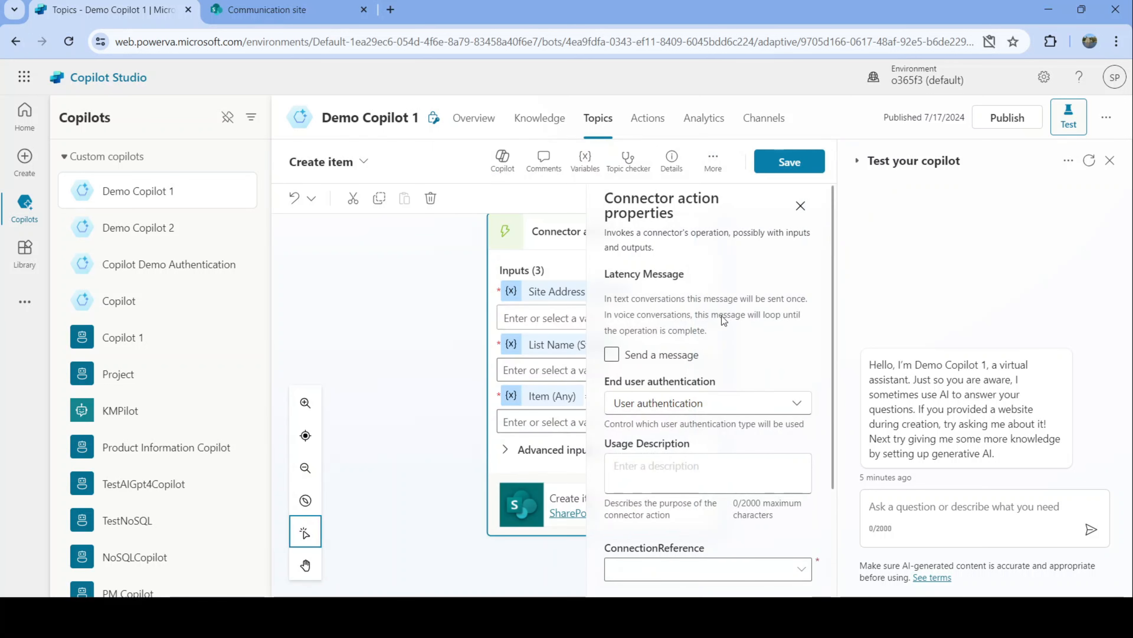
pyautogui.click(688, 408)
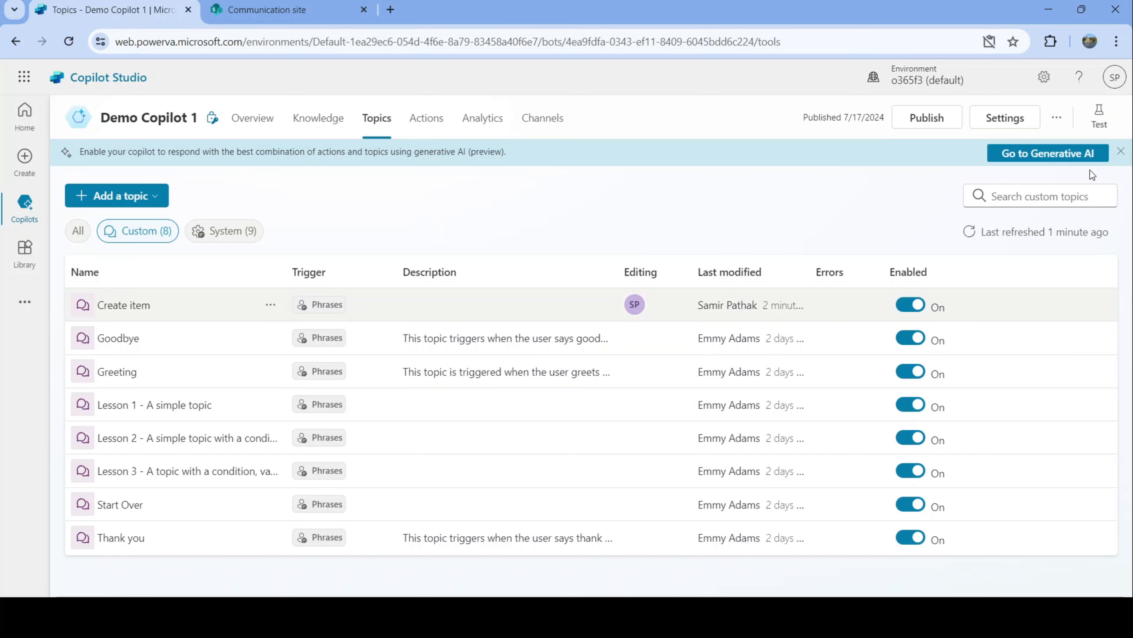
# Open the copilot's test chat and send the greeting "Hi".
pyautogui.click(1101, 126)
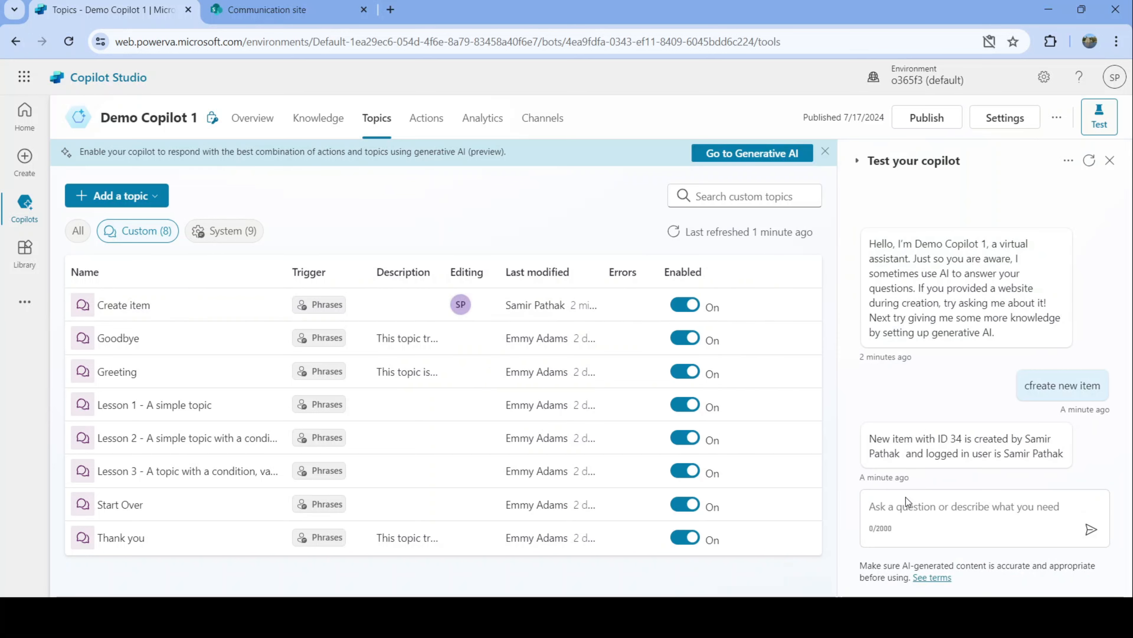
pyautogui.click(915, 499)
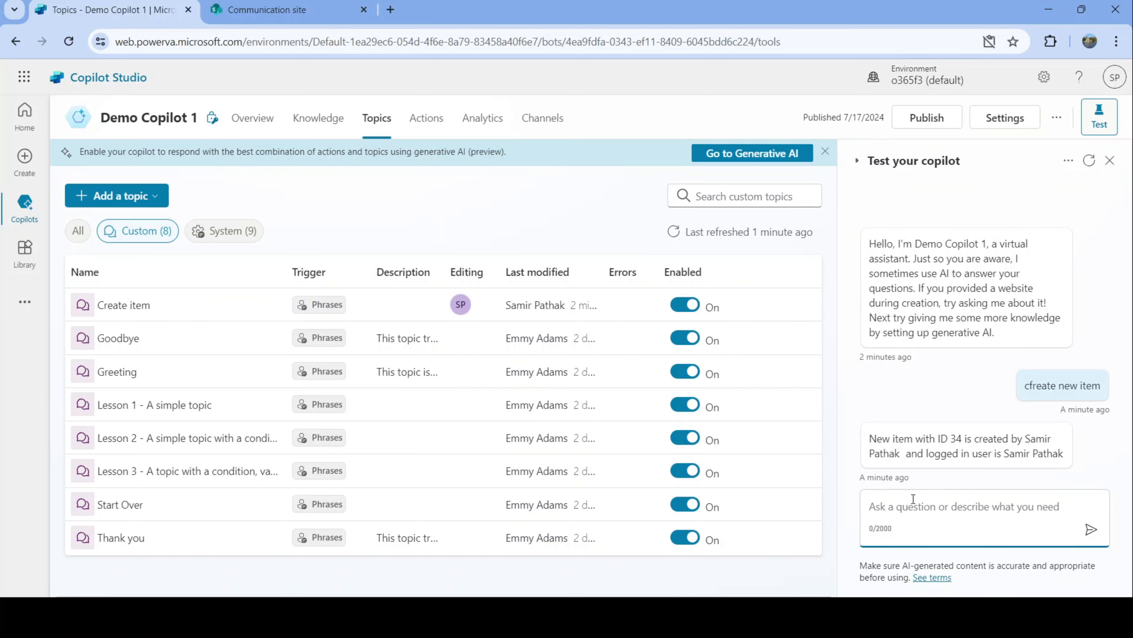
pyautogui.write('Hi')
pyautogui.press('Return')
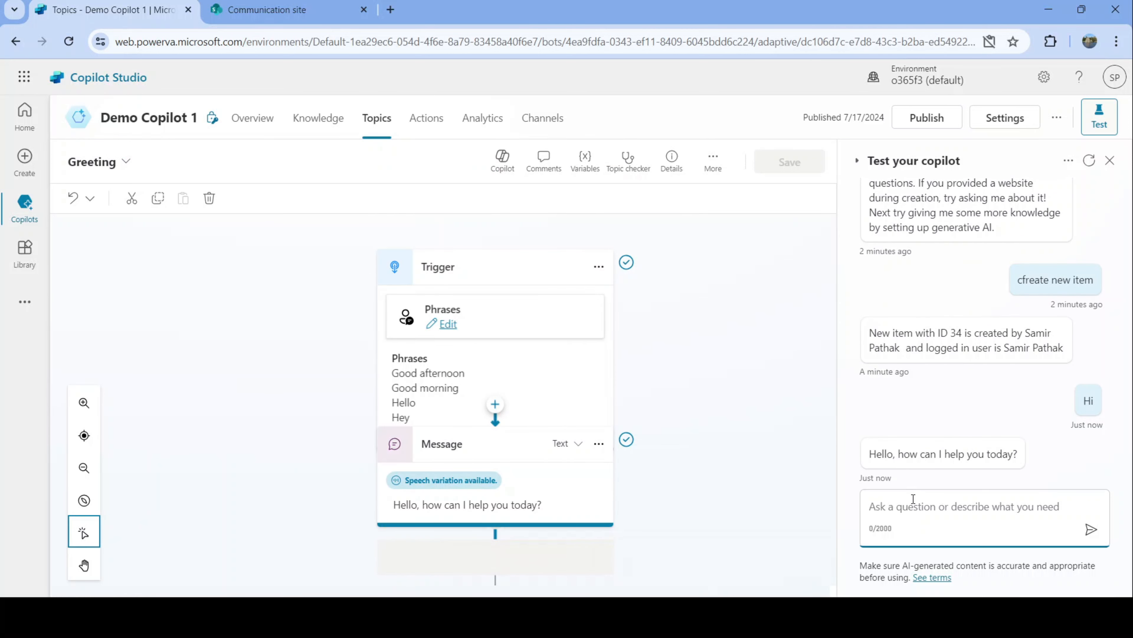
# Send "Create new item" in the test chat to trigger the Create item topic.
pyautogui.write('c')
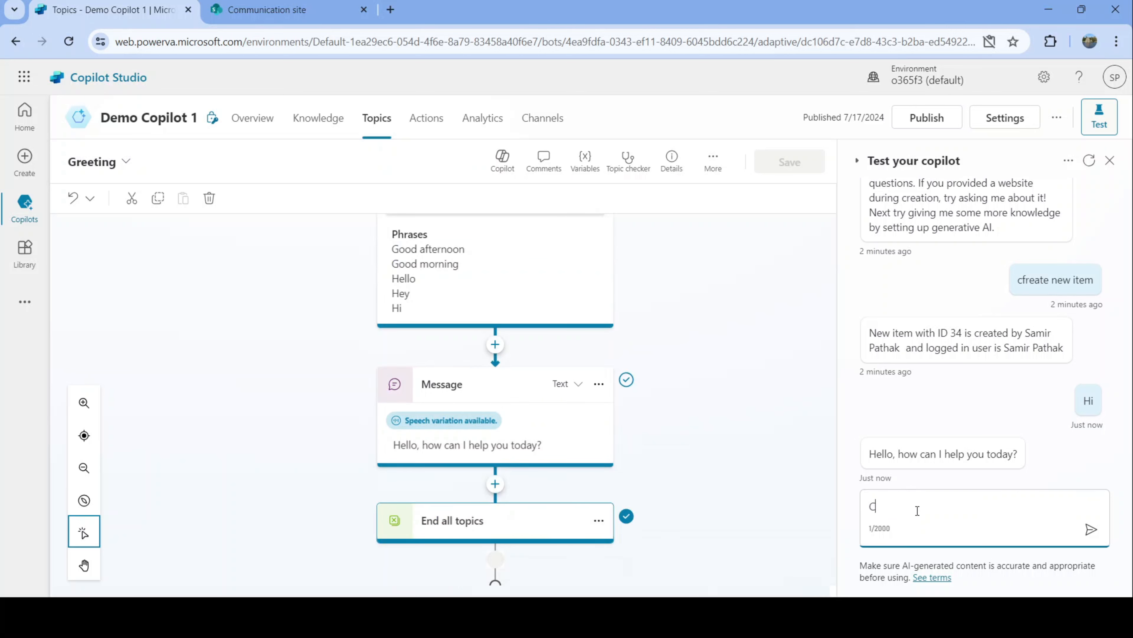
pyautogui.write('reate new ite')
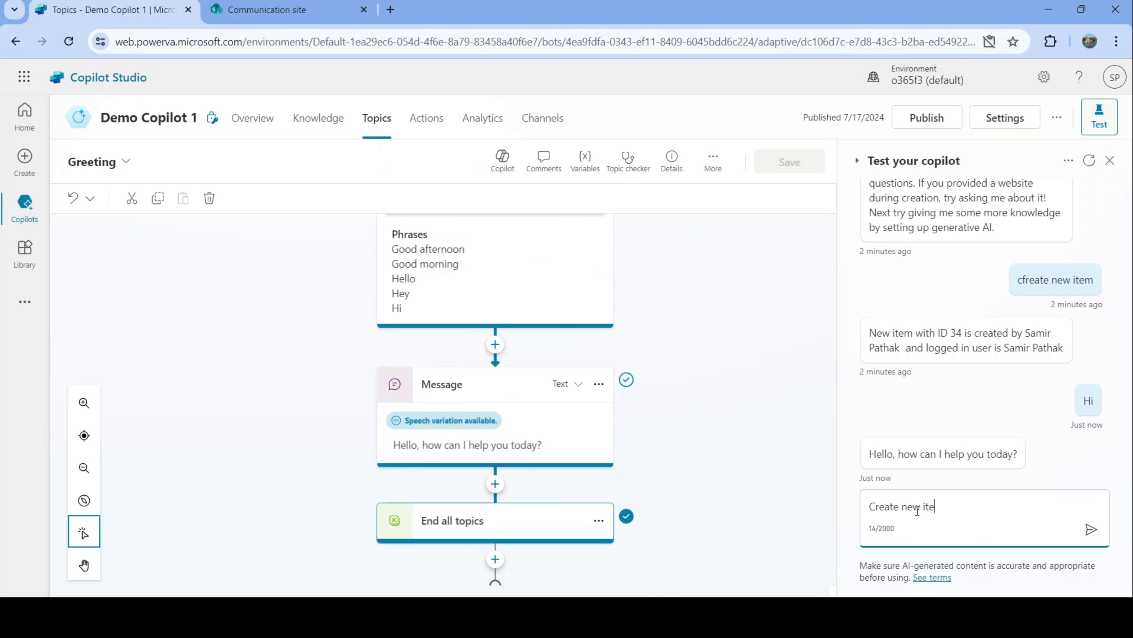
pyautogui.write('m')
pyautogui.press('Return')
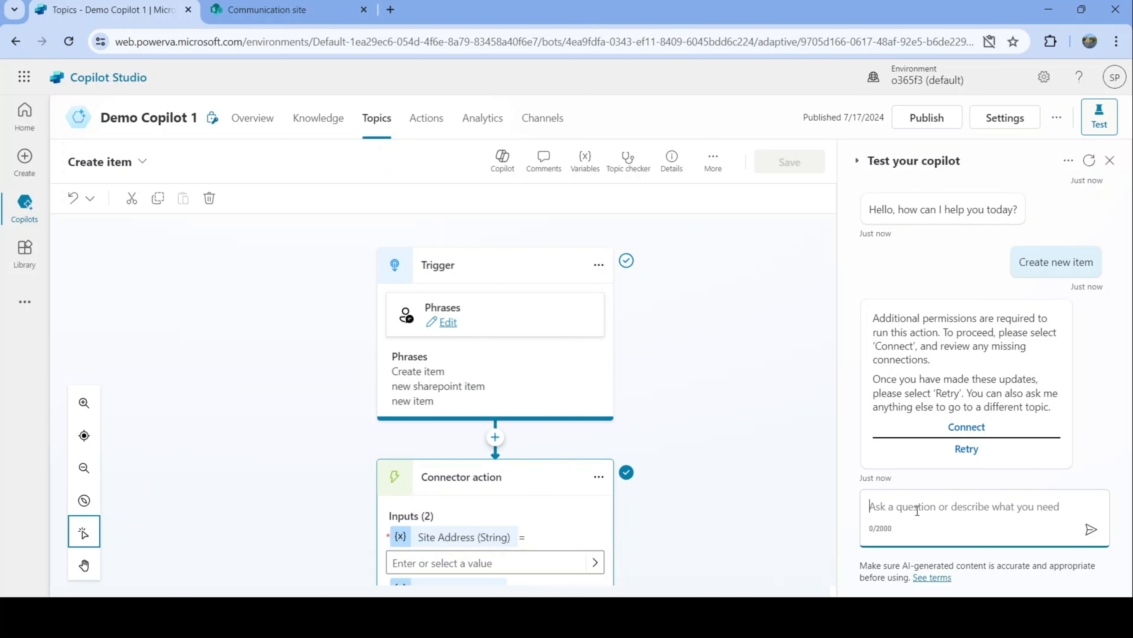
# Connect the copilot to SharePoint from the chat's permission request using the existing connection, and close the connections page.
pyautogui.click(961, 430)
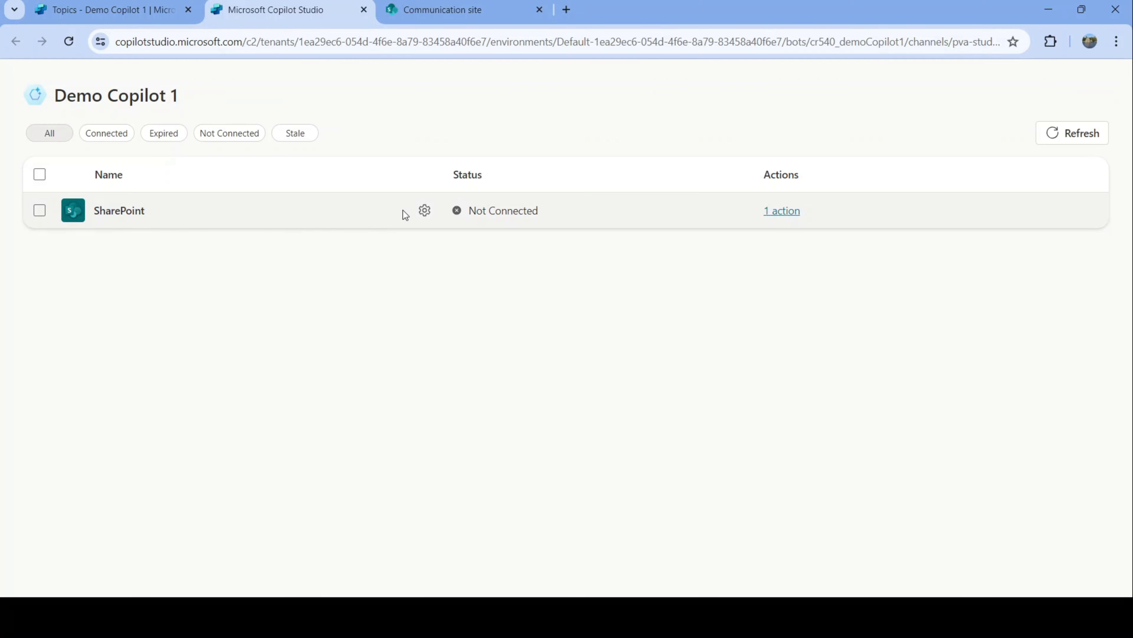
pyautogui.click(424, 211)
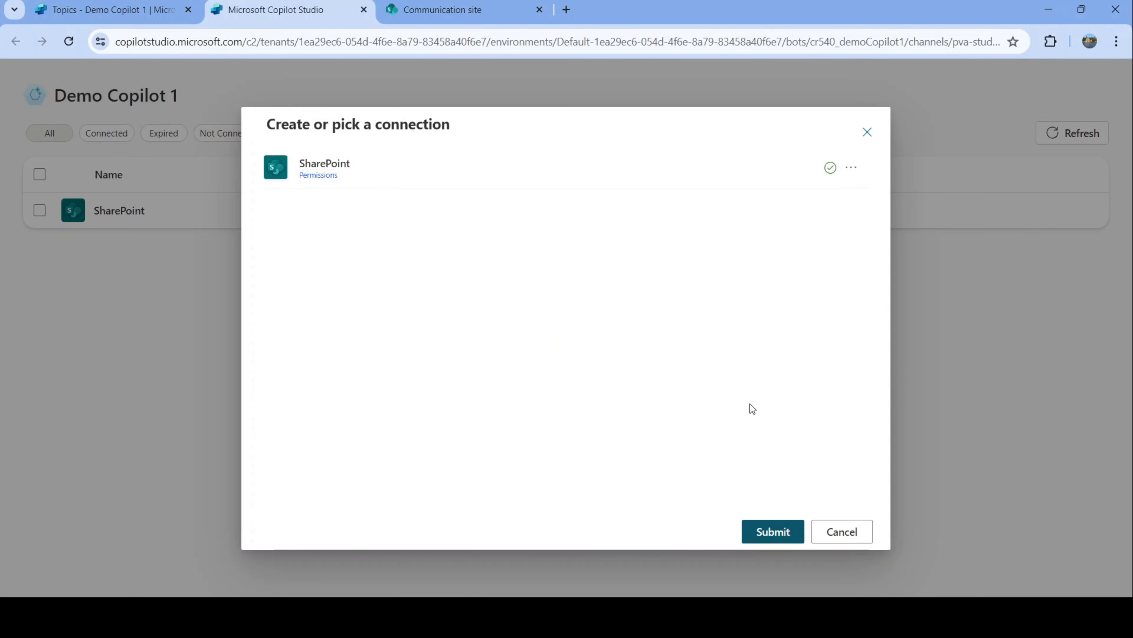
pyautogui.click(767, 532)
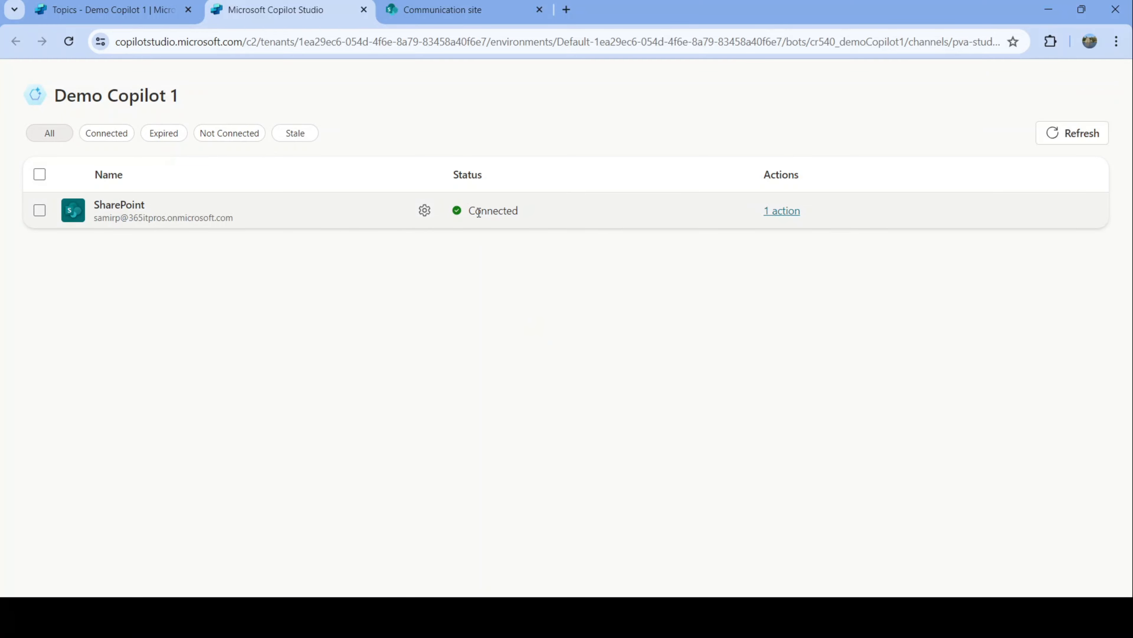
pyautogui.click(364, 10)
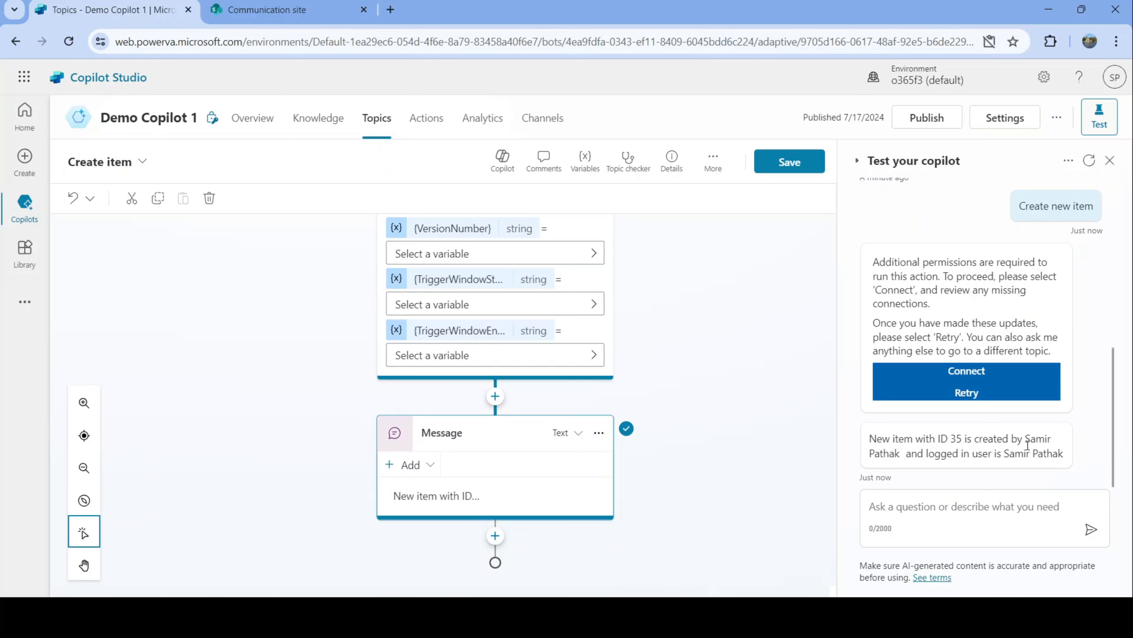
# Check the logged-in user in the chat reply, and refresh SampleList on the SharePoint Communication site to look for the item.
pyautogui.moveTo(927, 454); pyautogui.dragTo(1067, 453)
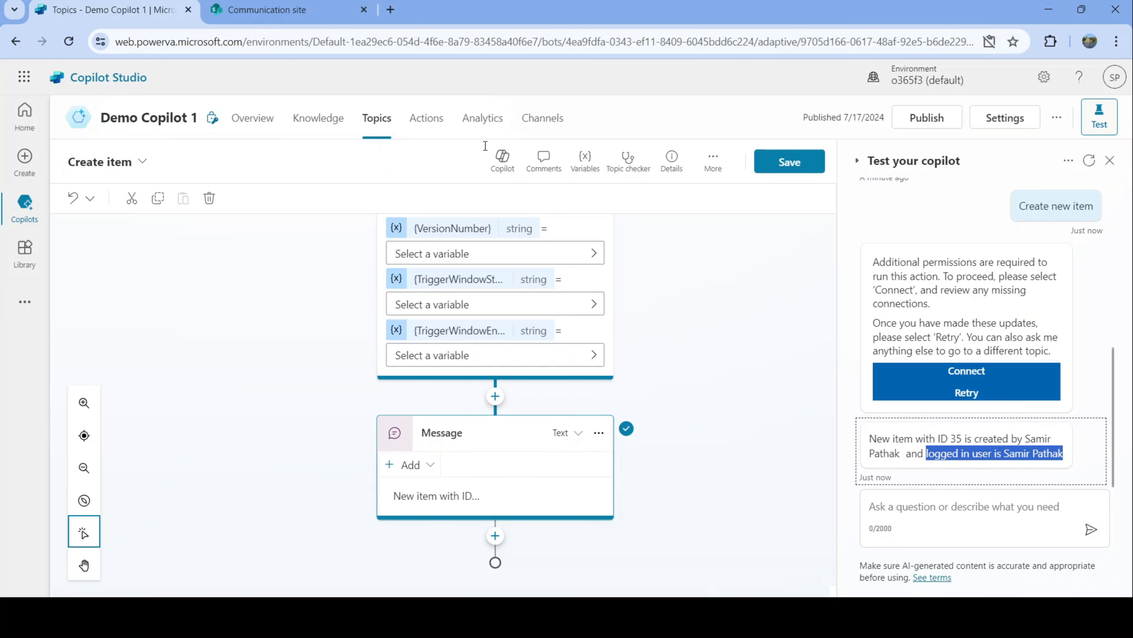
pyautogui.click(288, 11)
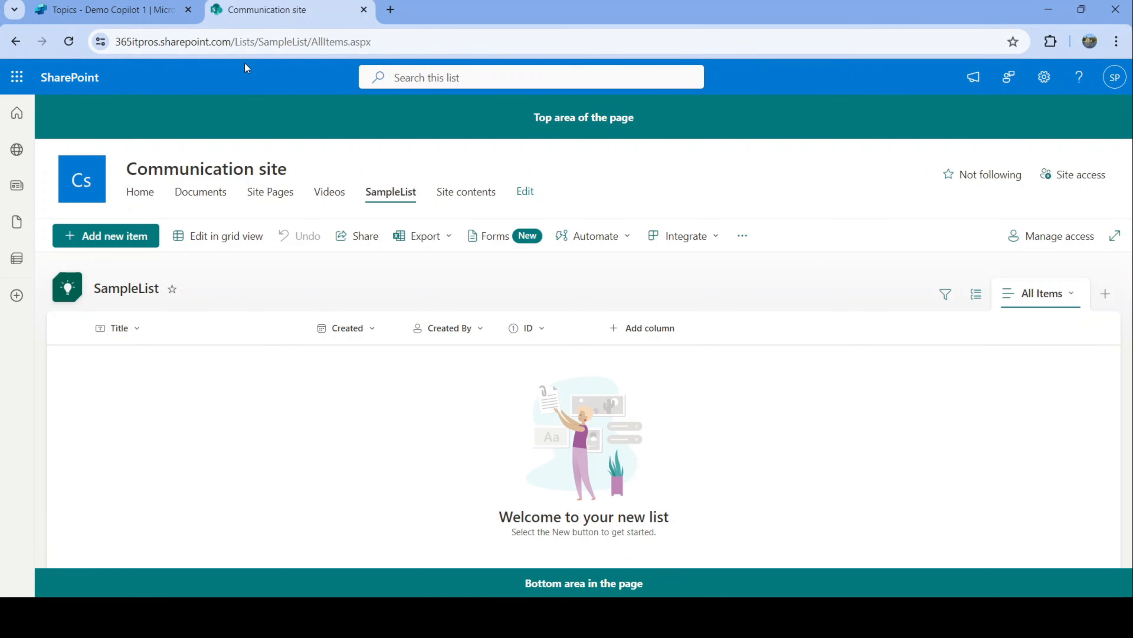
pyautogui.click(68, 40)
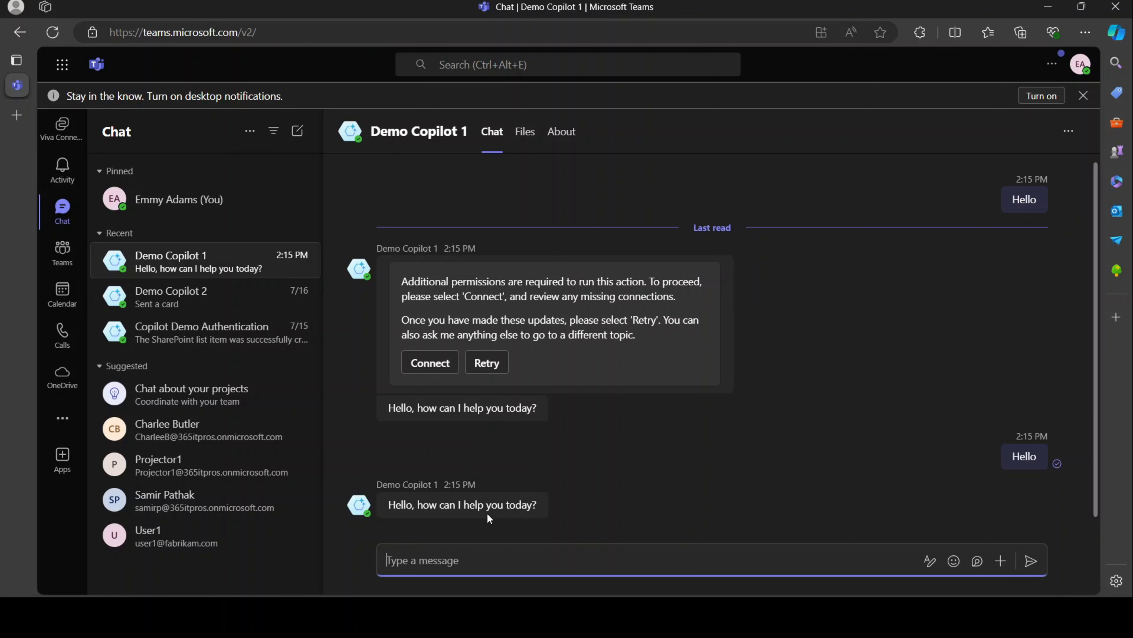
# Send "Create new item" to Demo Copilot 1 in the Teams chat and start connecting from its additional permissions request.
pyautogui.write('Cr')
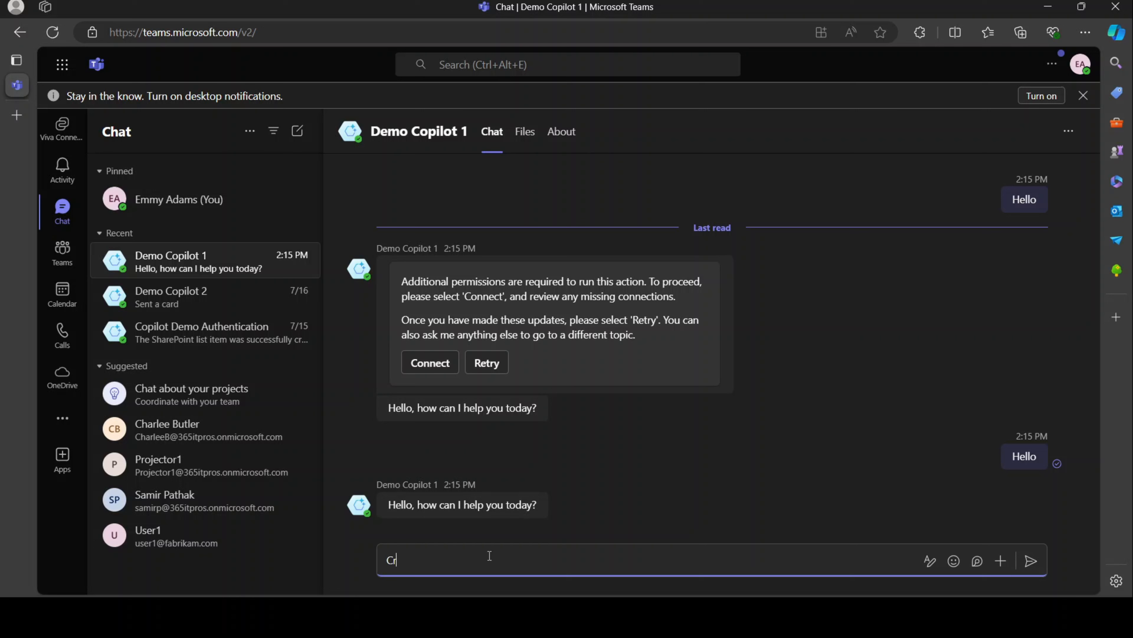
pyautogui.write('eate new item')
pyautogui.press('Return')
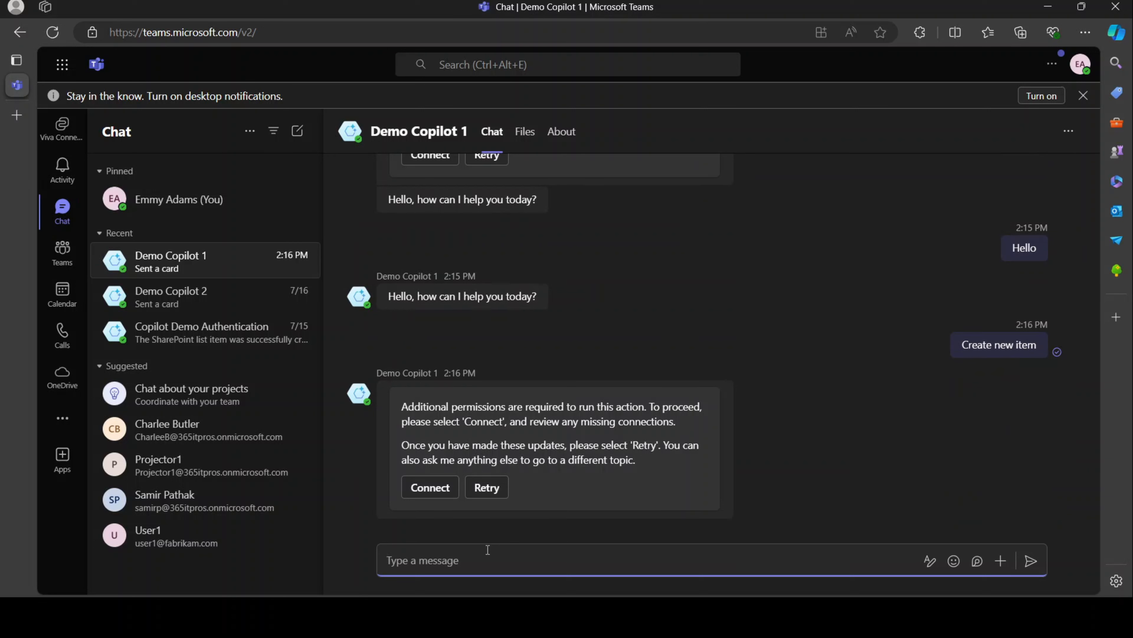
pyautogui.click(427, 488)
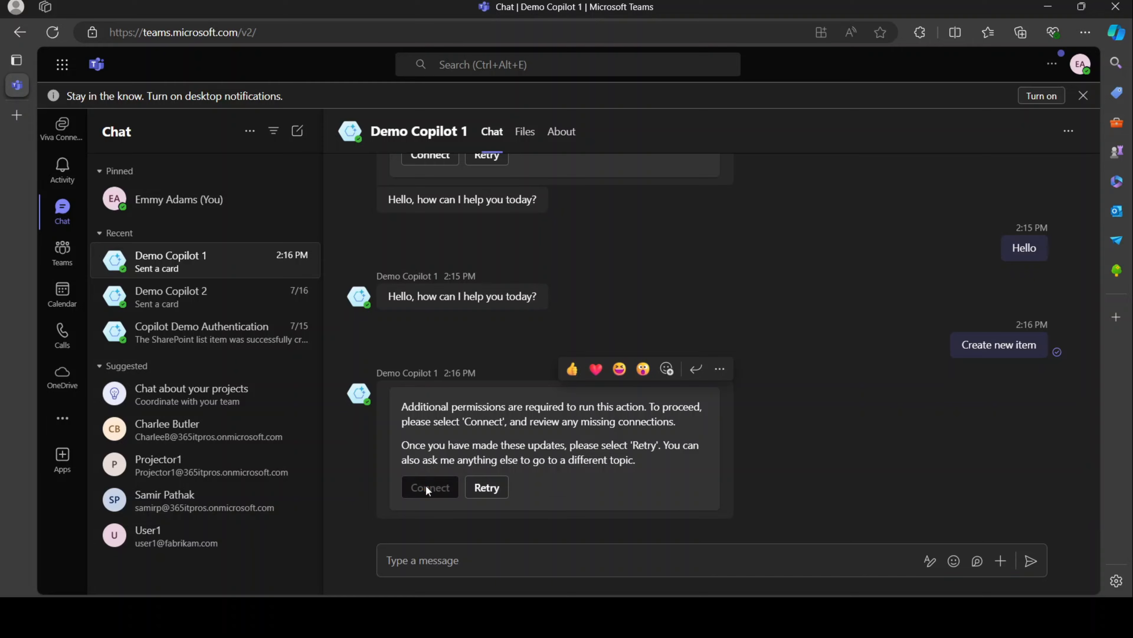
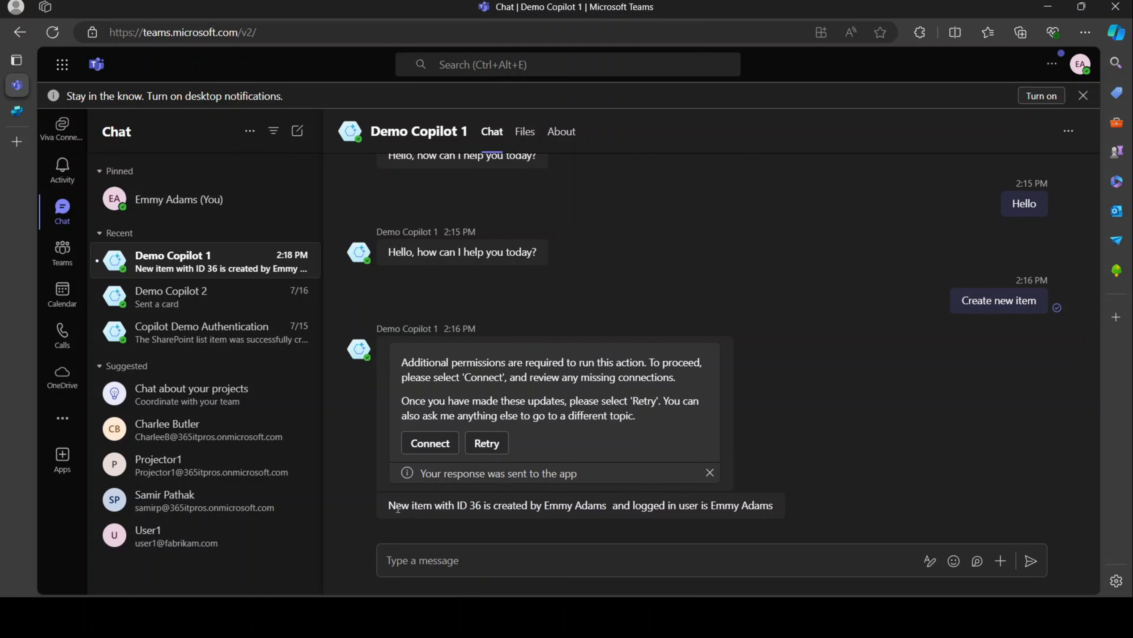
# Check the item creator and logged-in user in the chat reply, and compare them with SampleList on the SharePoint Communication site.
pyautogui.moveTo(396, 508); pyautogui.dragTo(768, 519)
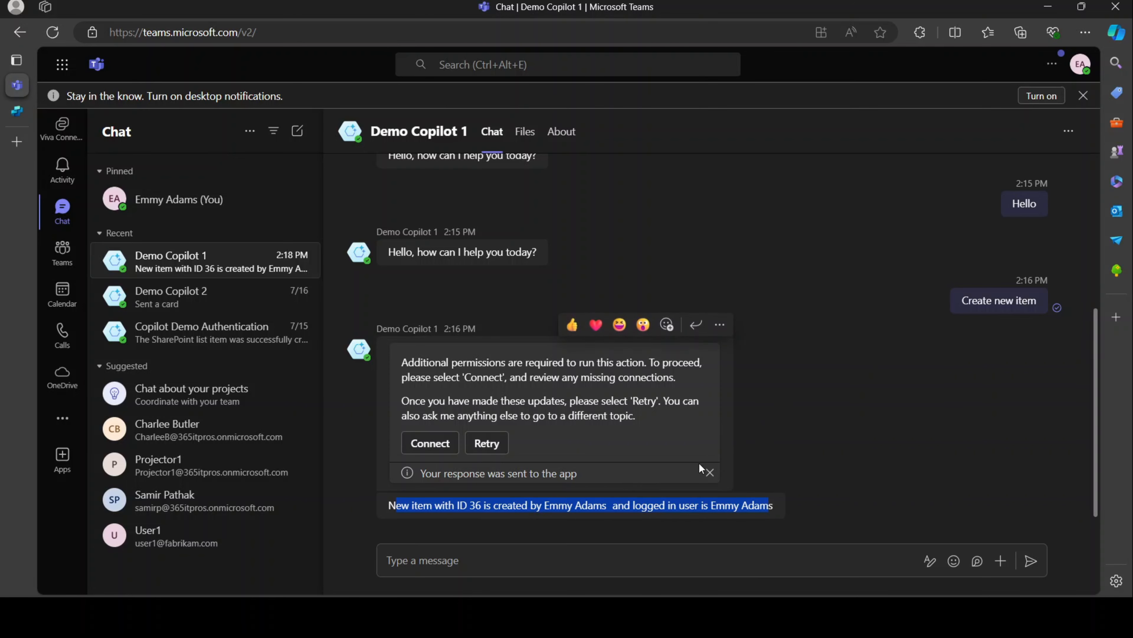
pyautogui.hotkey('alt', 'Tab')
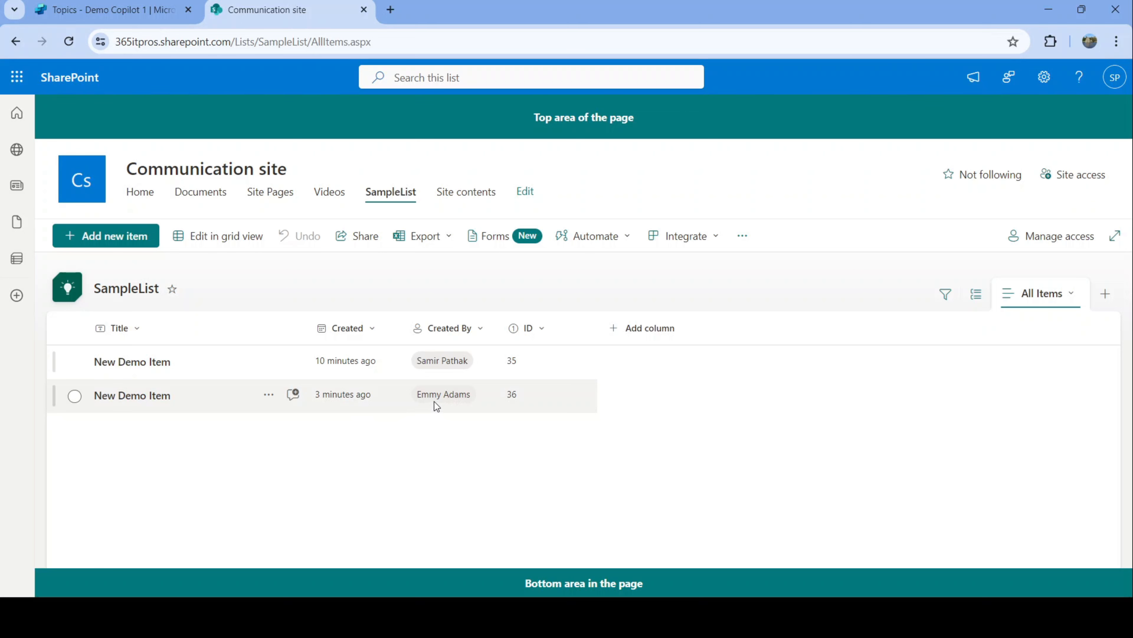
# In Copilot Studio, set the Create item topic's connector action to Copilot author authentication for end users, and save the topic.
pyautogui.click(145, 11)
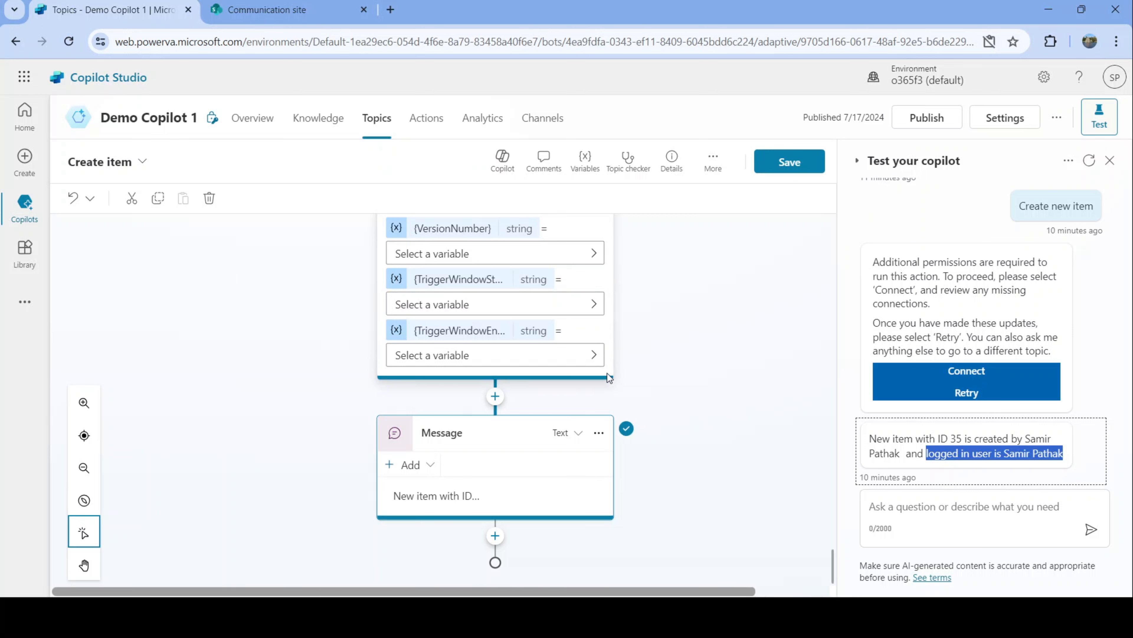
pyautogui.scroll(15, 665, 358)
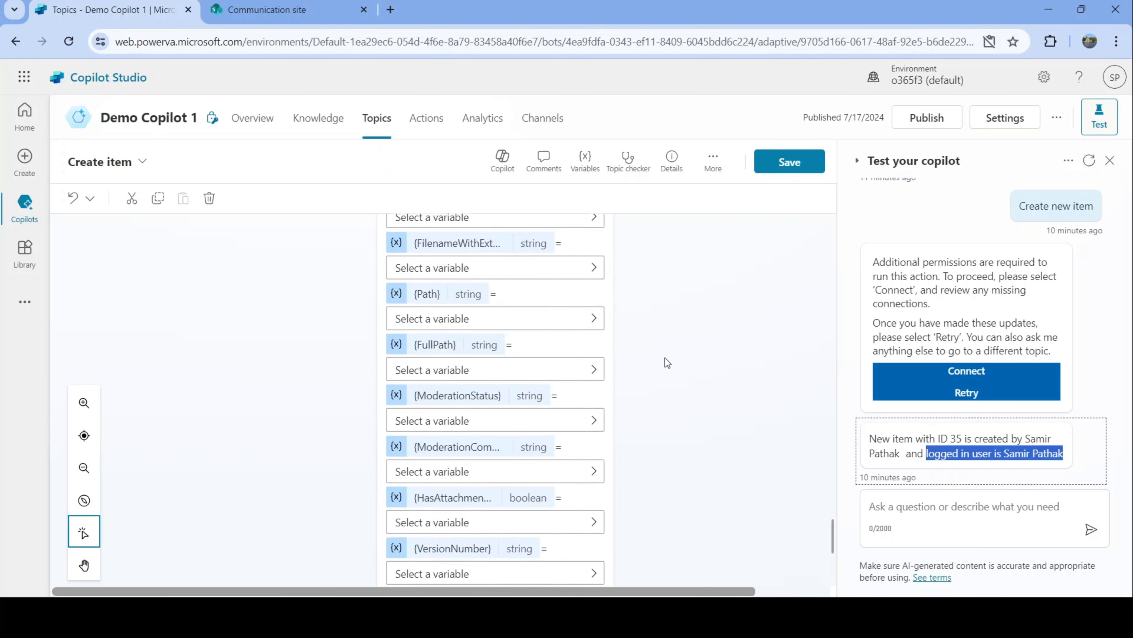
pyautogui.scroll(10, 665, 358)
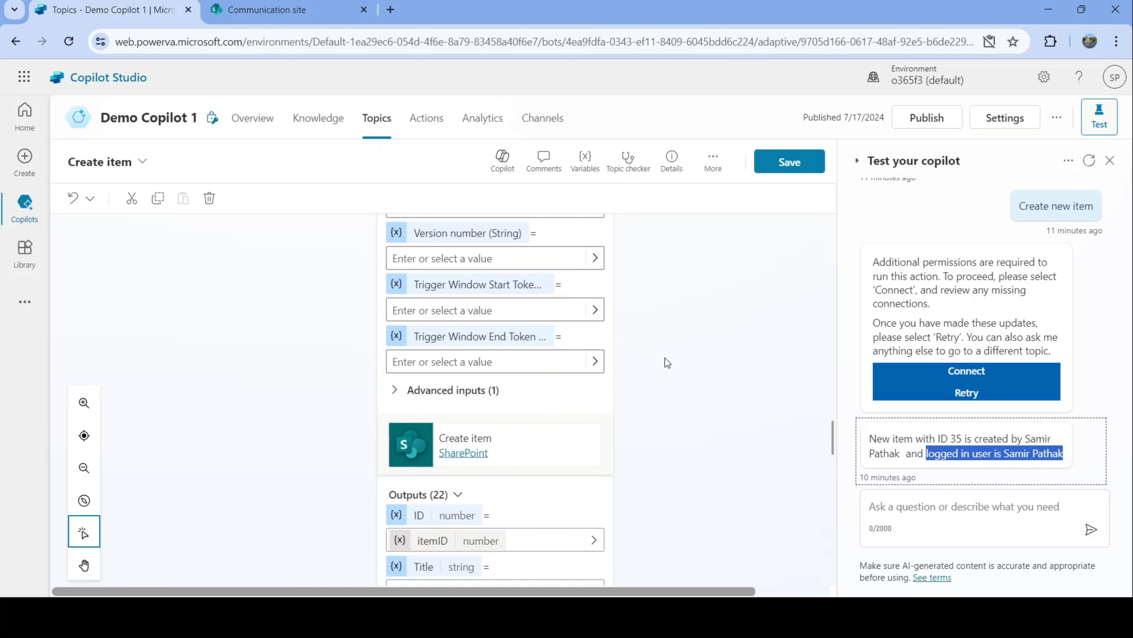
pyautogui.scroll(15, 665, 362)
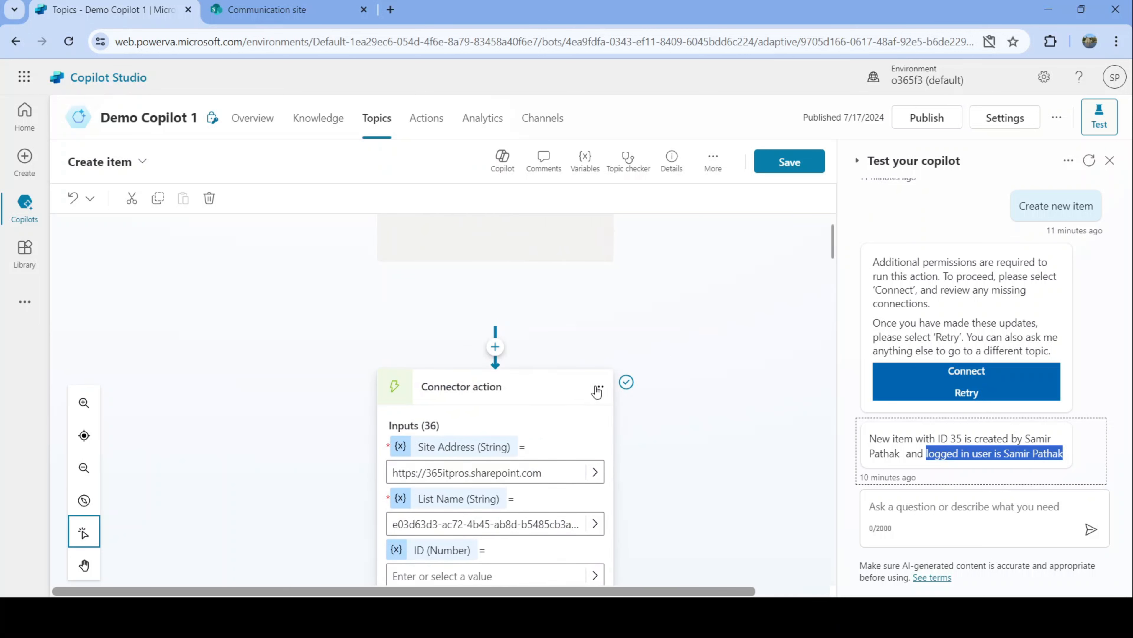
pyautogui.click(598, 388)
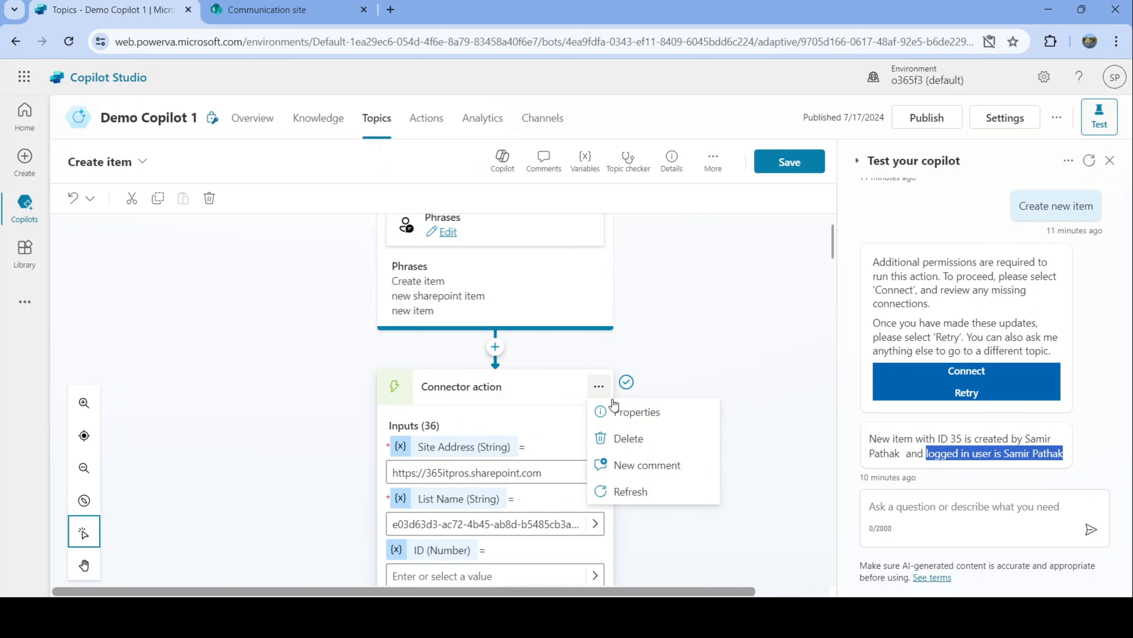
pyautogui.click(647, 411)
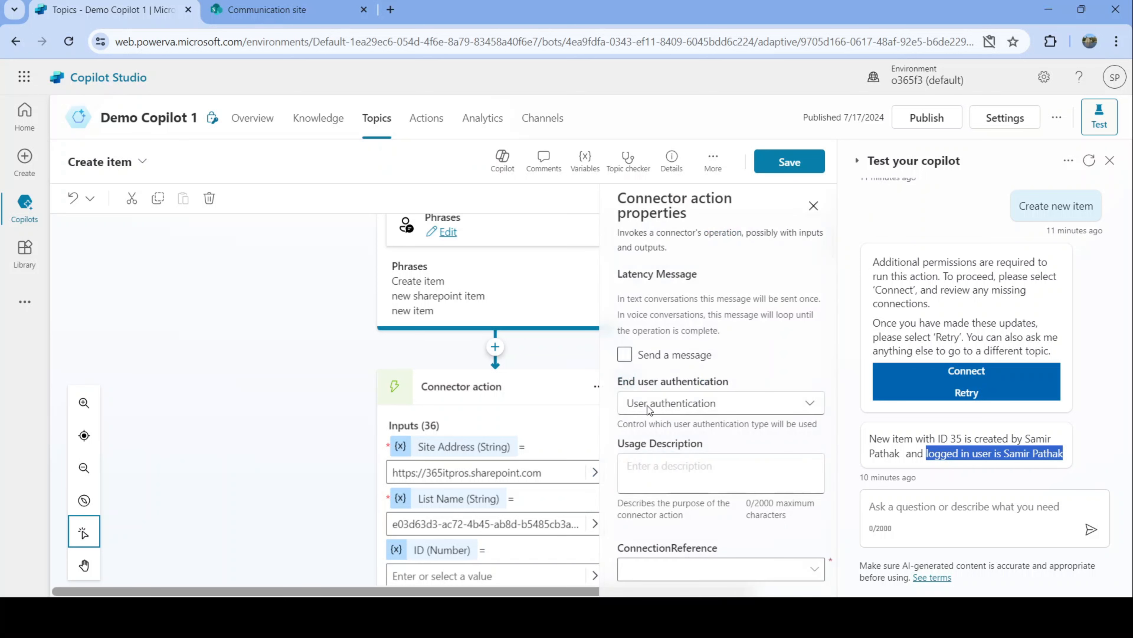
pyautogui.click(670, 405)
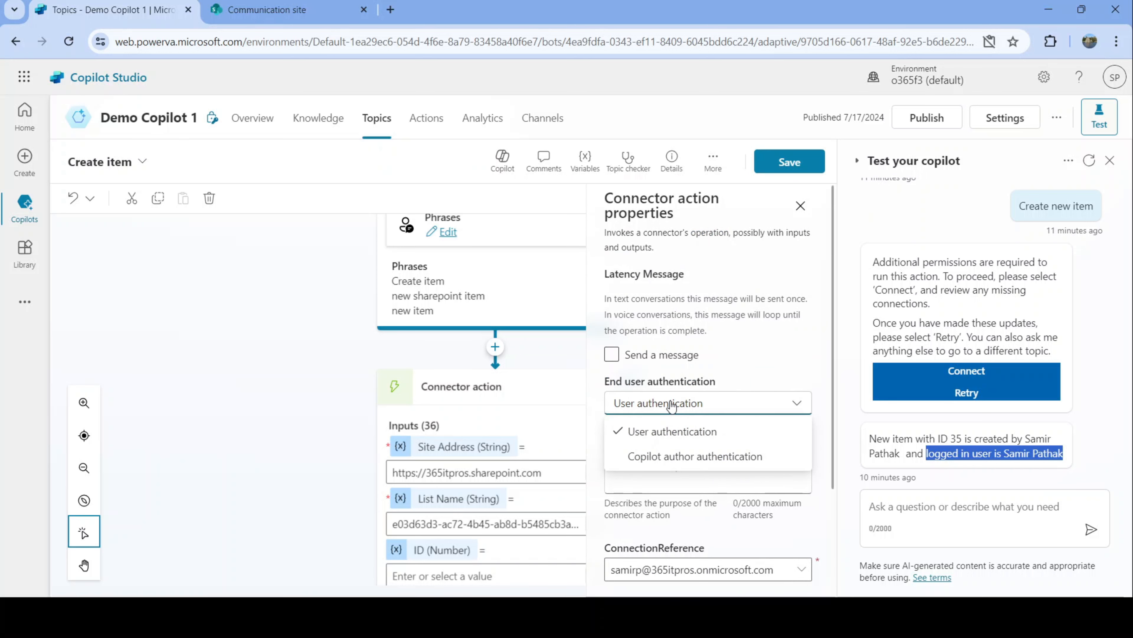
pyautogui.click(671, 455)
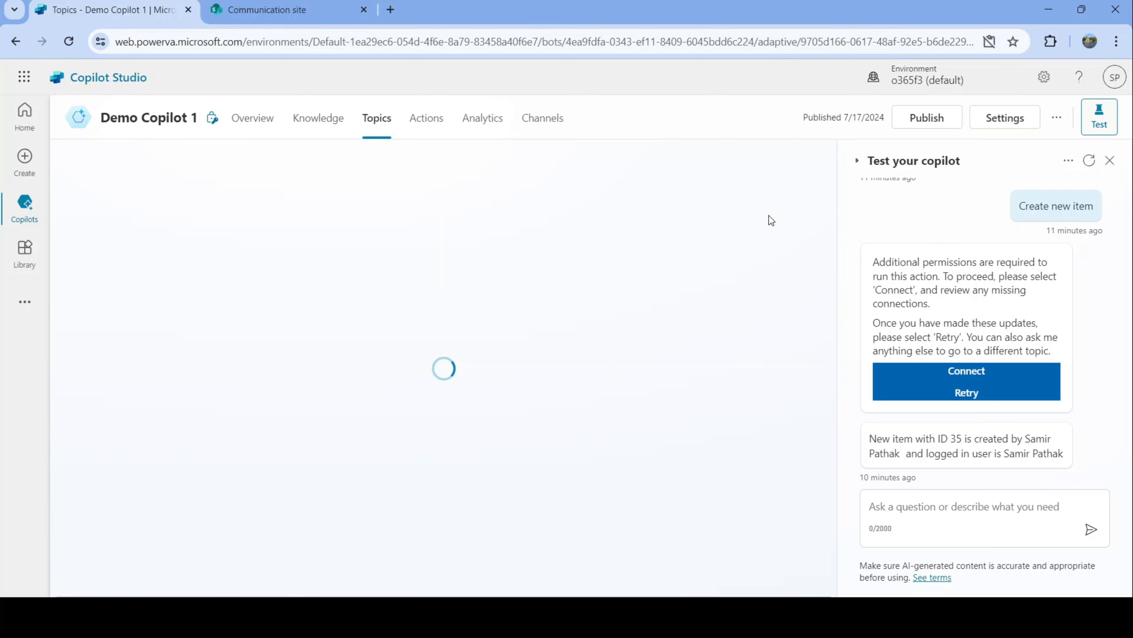
# Publish the copilot to its connected channels, and send "Create new item" to Demo Copilot 1 in the Teams chat.
pyautogui.click(924, 120)
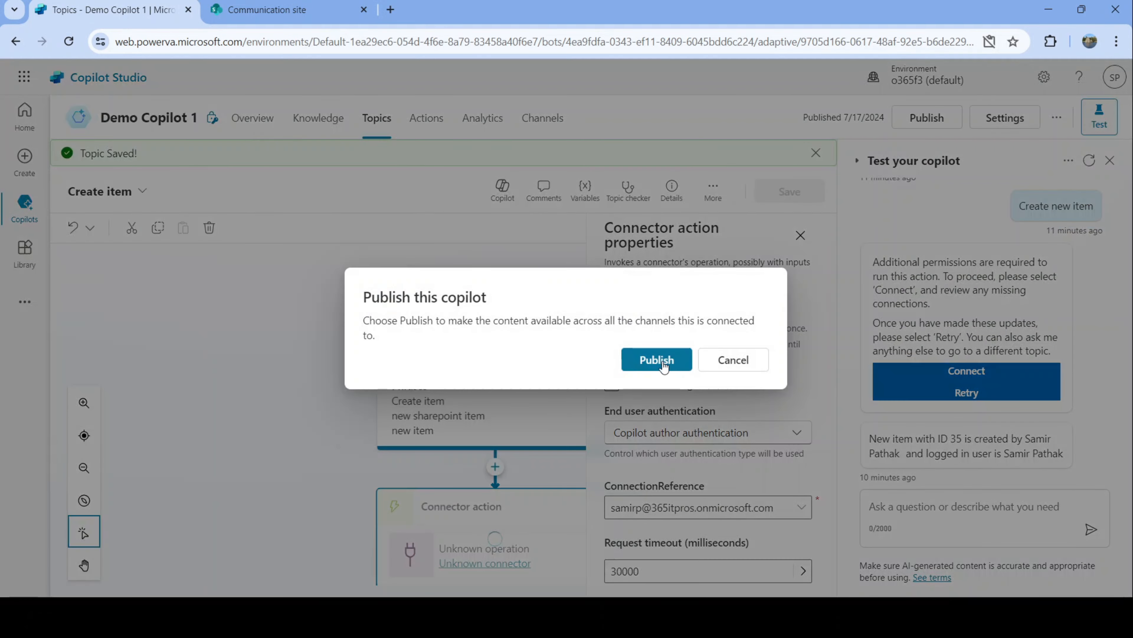
pyautogui.click(662, 361)
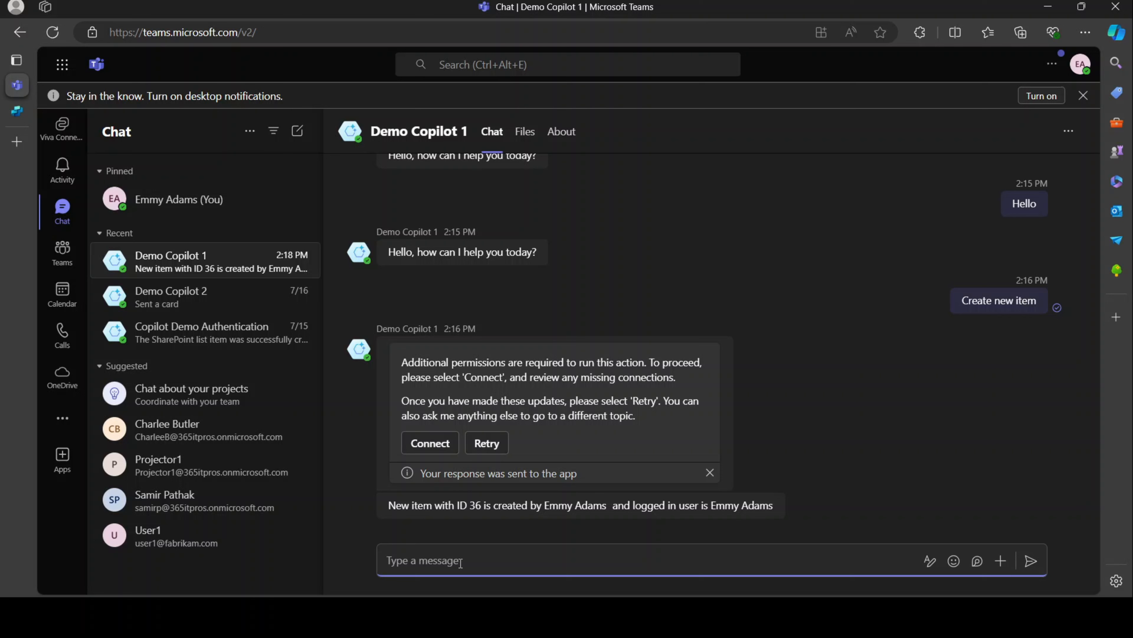
pyautogui.write('Create new item')
pyautogui.press('Return')
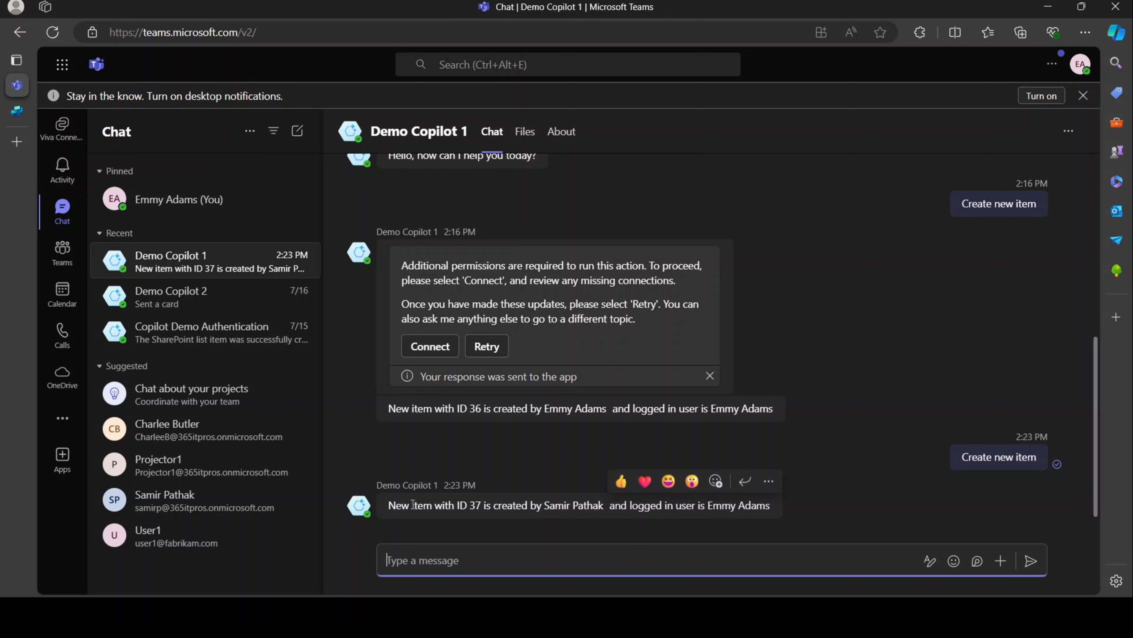
# Check the creator and logged-in user in the newest Teams reply against the latest item's Created By value in SharePoint's SampleList.
pyautogui.moveTo(402, 506); pyautogui.dragTo(765, 508)
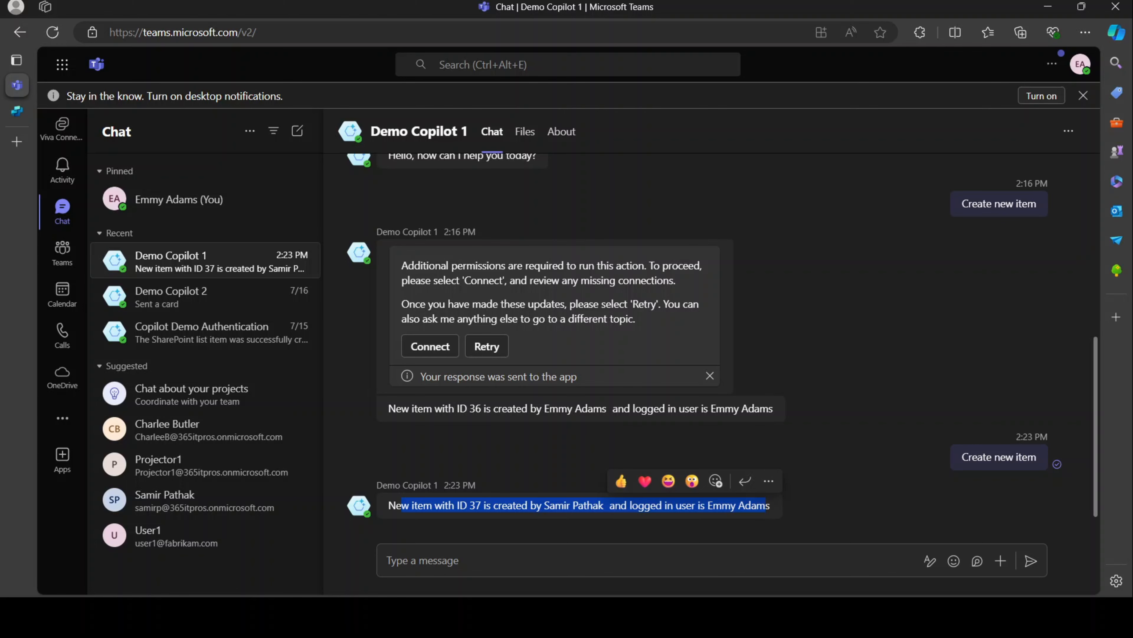
pyautogui.hotkey('alt', 'Tab')
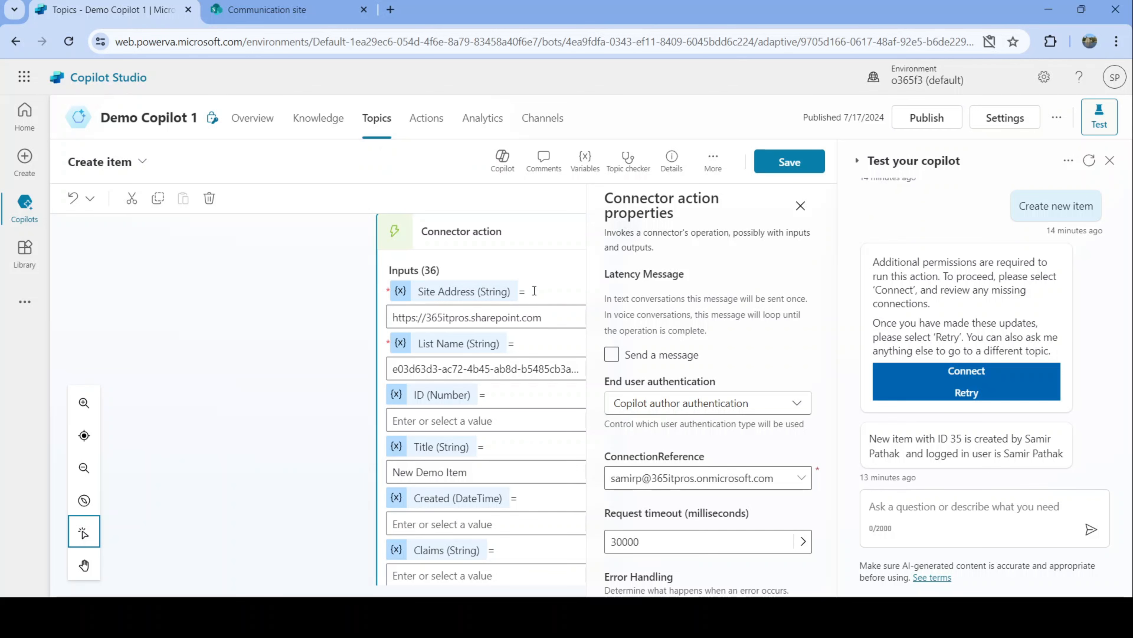
pyautogui.click(281, 10)
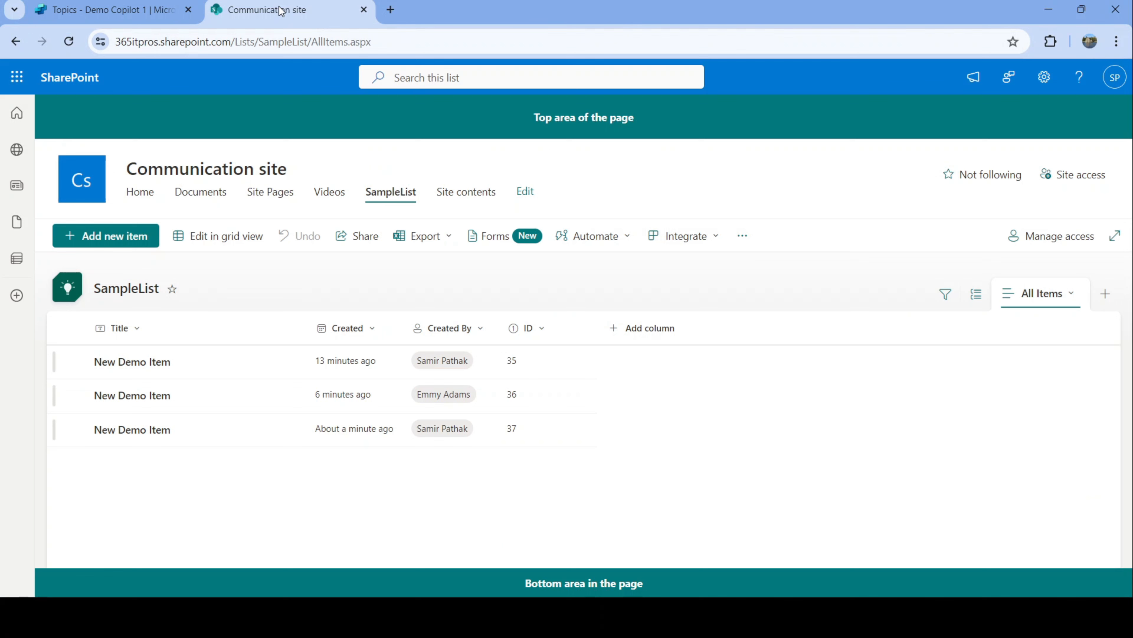